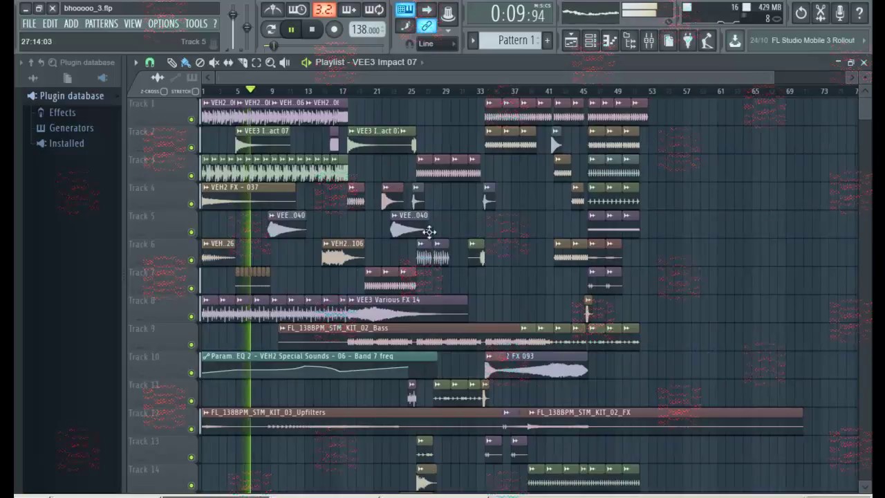
- Set the channel volume of the FL_138BPM_STM_KIT_03_Upfilters clip on Track 12 to 39%
scroll(275, 125, "up", 8)
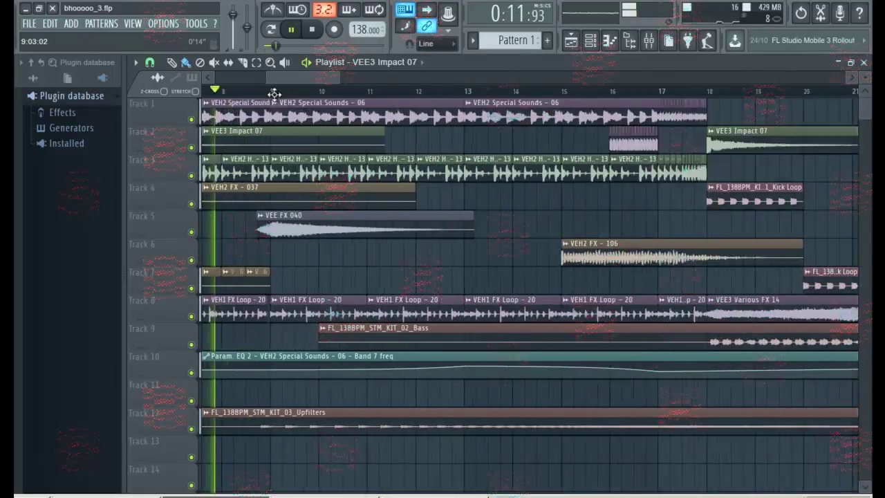
double_click(367, 420)
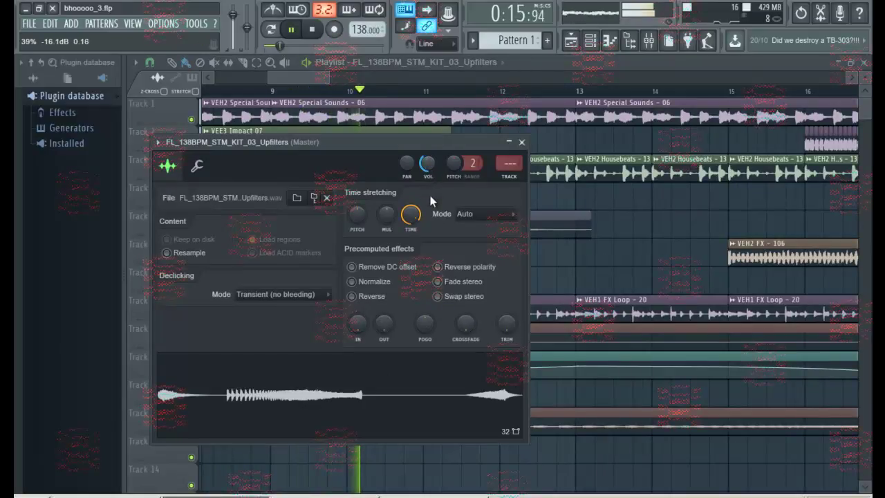
left_click(521, 142)
- Replay the passage around bar 14 and lower the channel volume of the VEH2 FX - 106 clip on Track 6
scroll(481, 78, "down", 4)
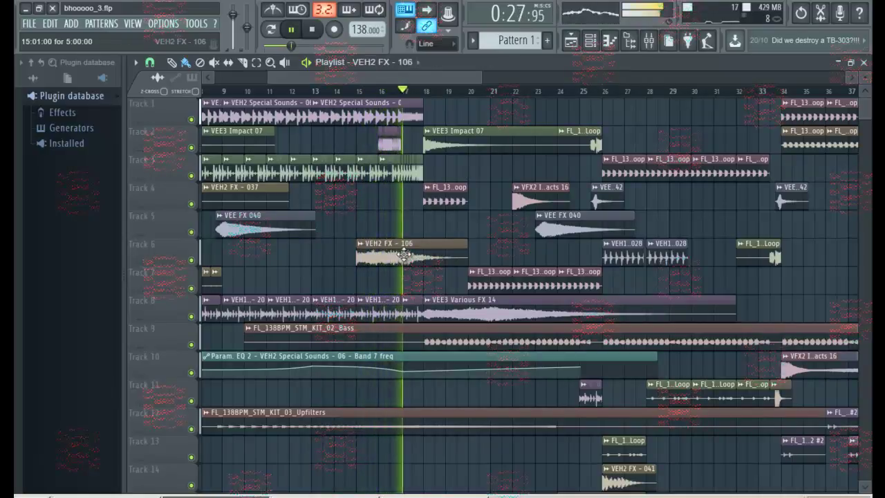
left_click(335, 93)
double_click(399, 248)
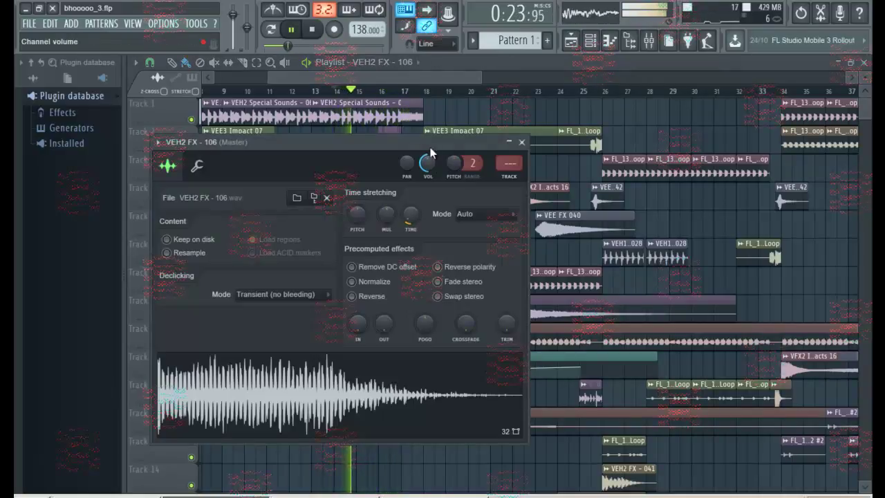
left_click_drag(423, 146, 428, 182)
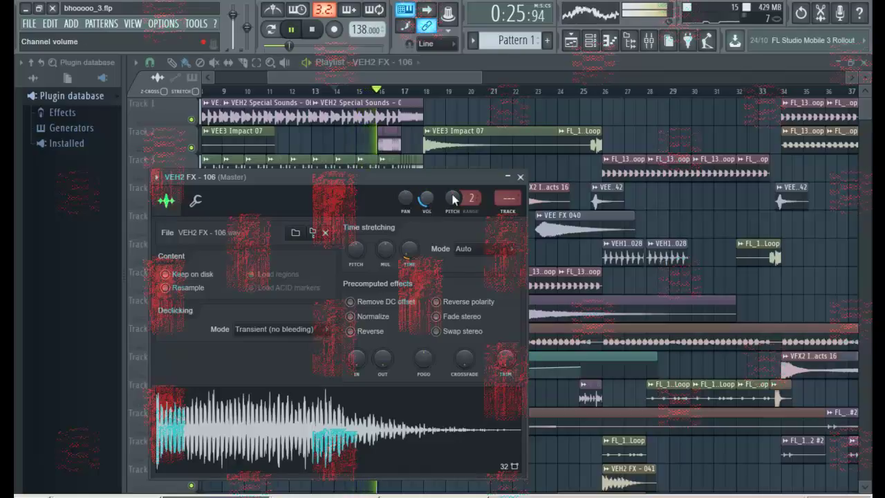
left_click(522, 179)
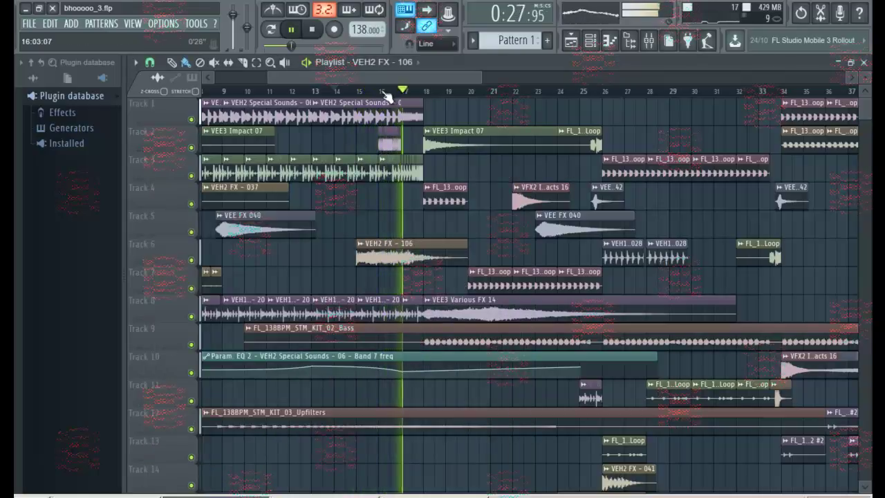
- Listen to the section from bar 18 and check the channel settings of the FL_138BPM_STM_KIT_02_Bass clip on Track 9
left_click(415, 105)
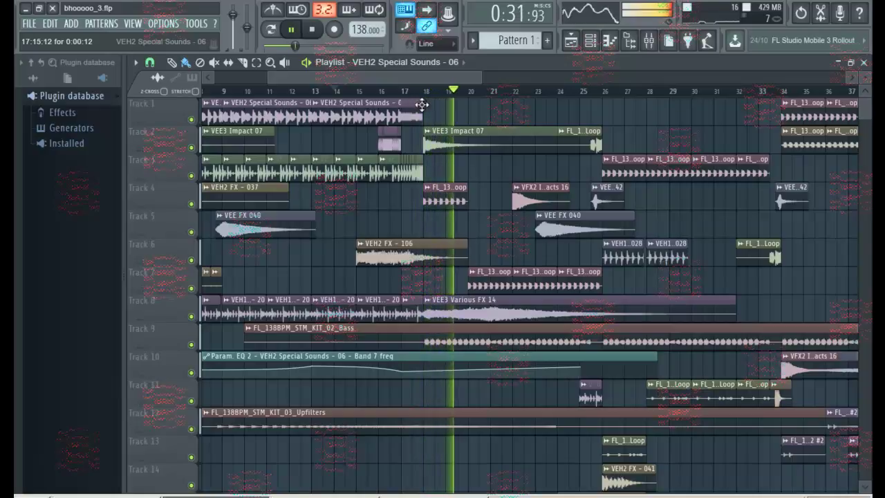
left_click_drag(439, 80, 483, 81)
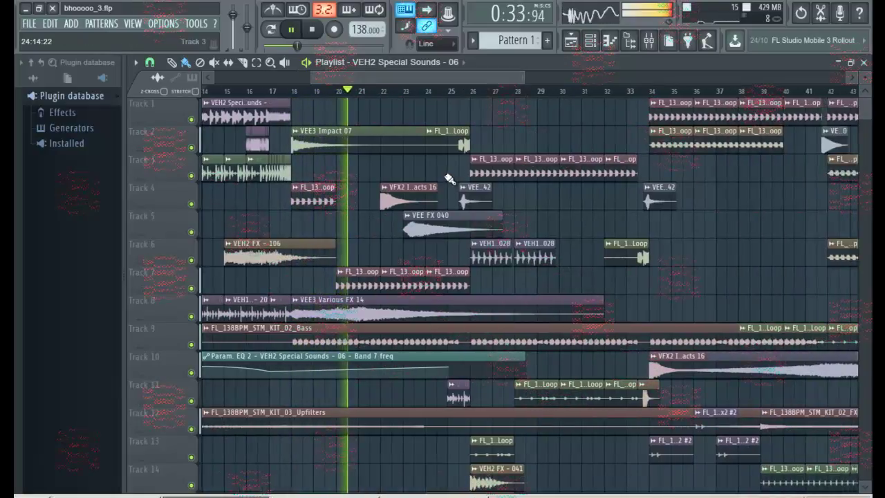
scroll(437, 165, "down", 2)
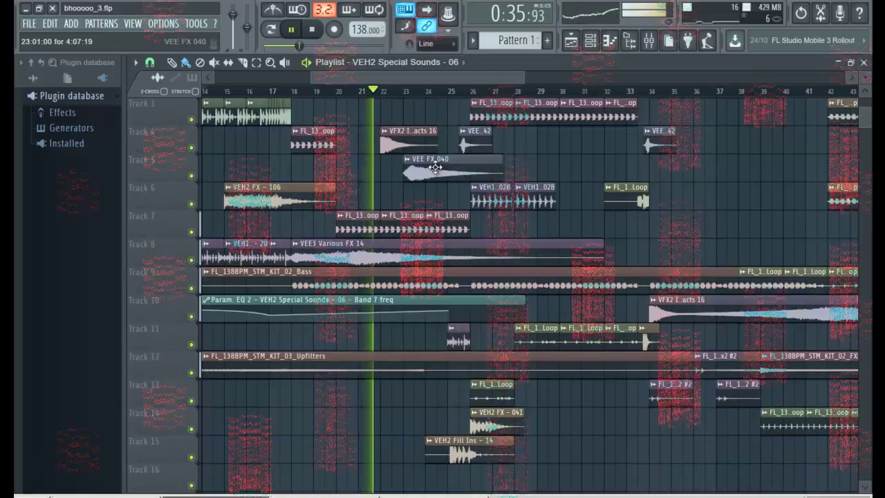
double_click(401, 288)
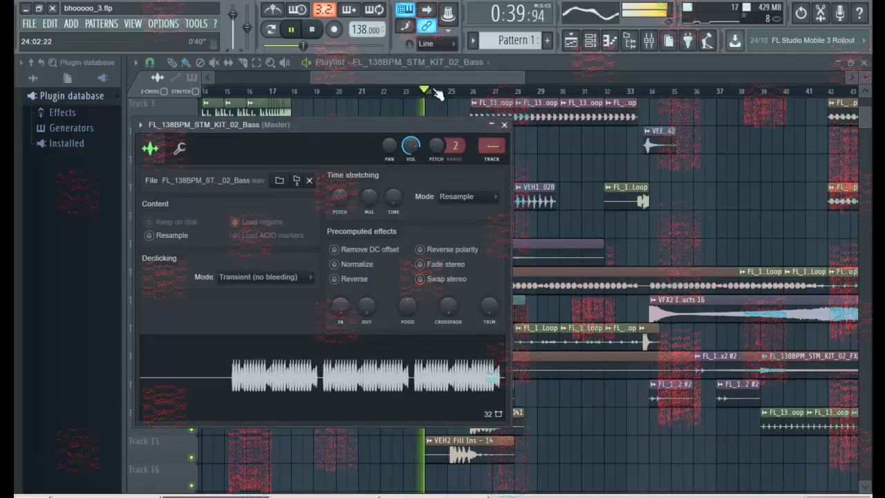
left_click(504, 125)
scroll(598, 163, "up", 2)
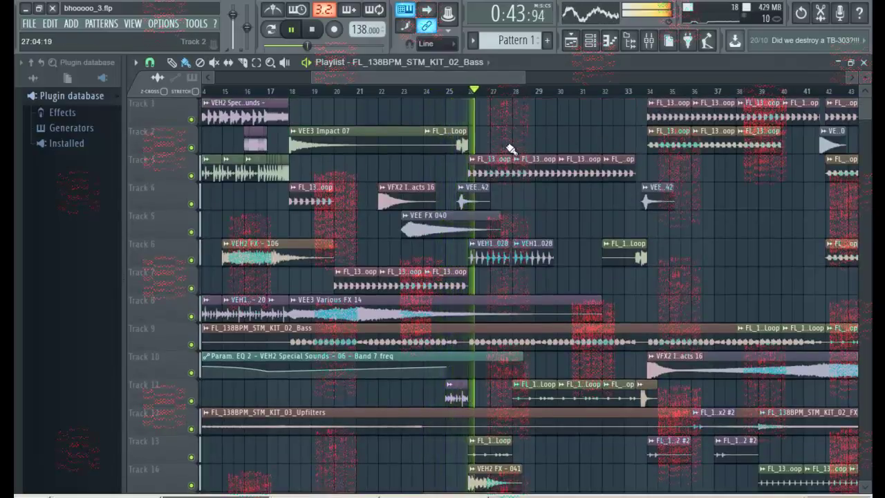
- Audition Tracks 11, 9 and 3 in the section after bar 26 by muting and unmuting each one
scroll(514, 82, "right", 4)
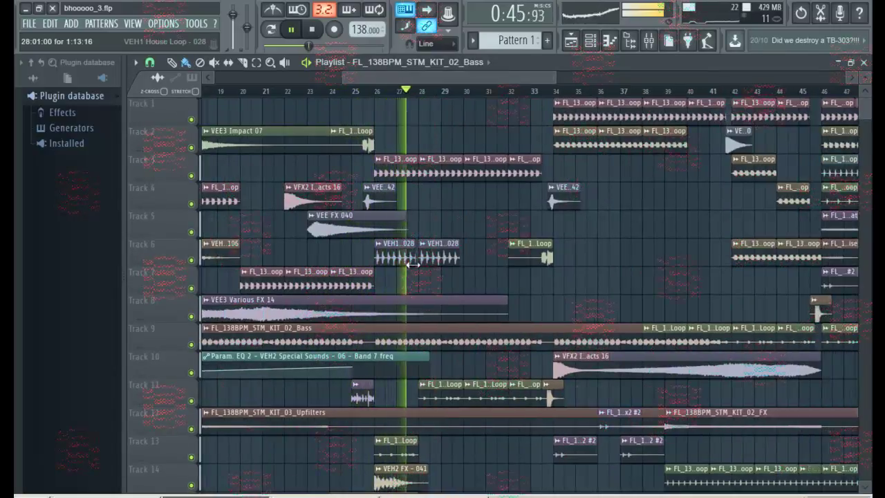
scroll(423, 277, "down", 3)
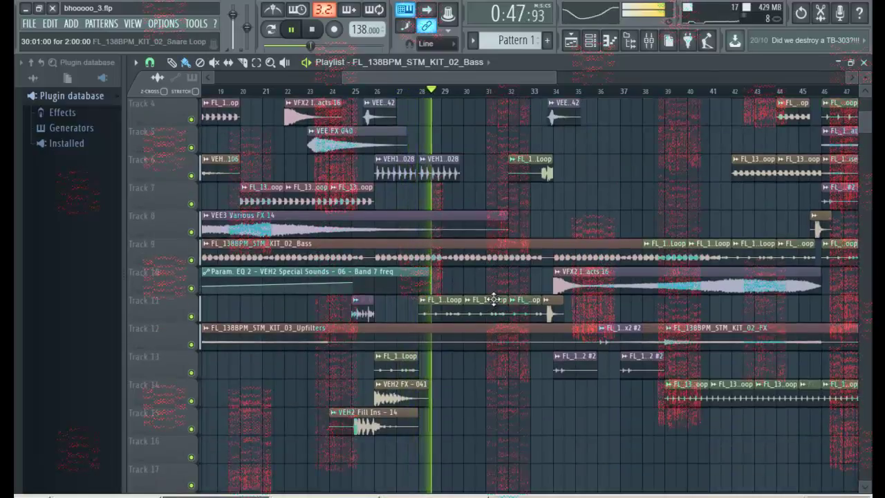
left_click(192, 318)
left_click(192, 317)
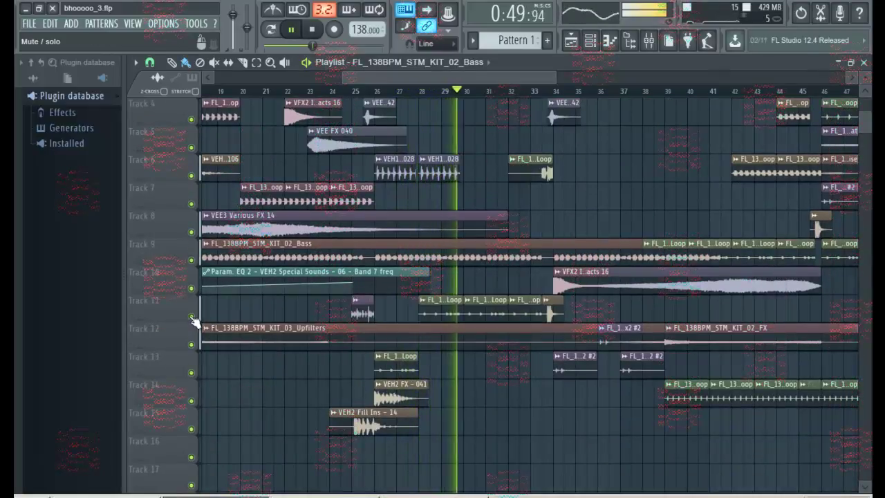
left_click(192, 261)
left_click(191, 261)
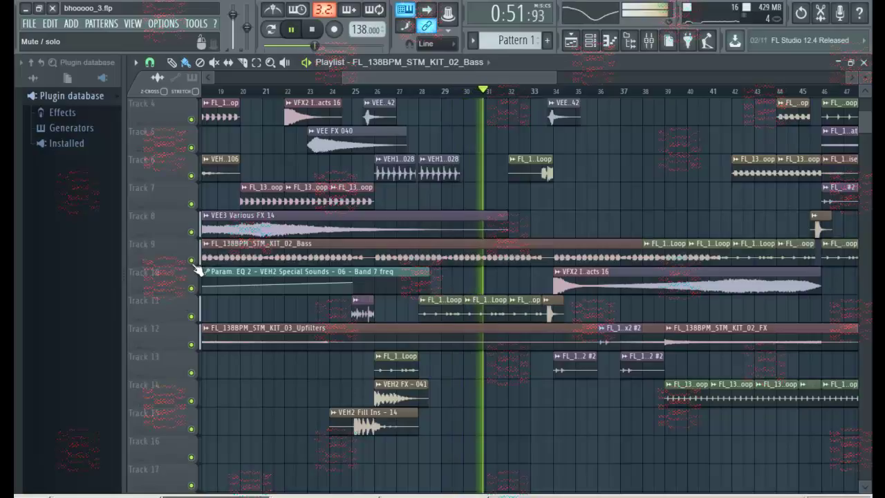
scroll(190, 256, "up", 3)
left_click(193, 177)
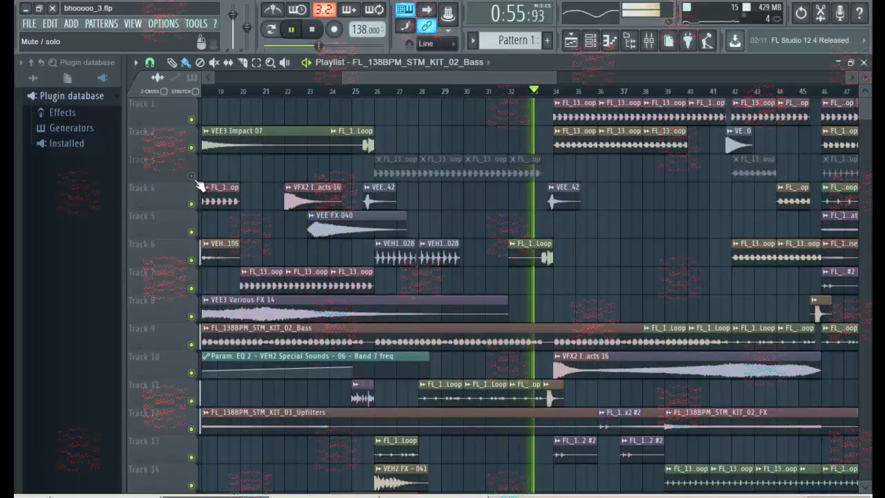
left_click(193, 176)
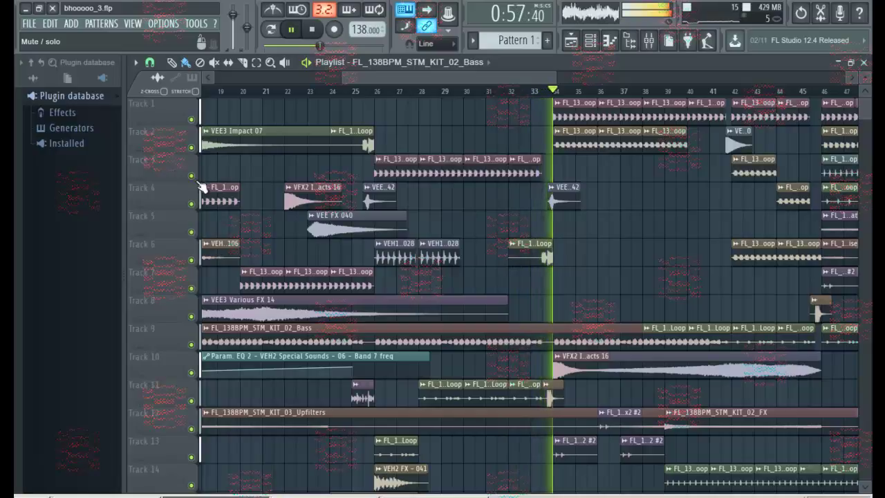
- Inspect the channel settings of the VEE FX 042 and FL_138BPM_KIT_01_Fills Loop clips before bar 34 while replaying that transition
double_click(553, 199)
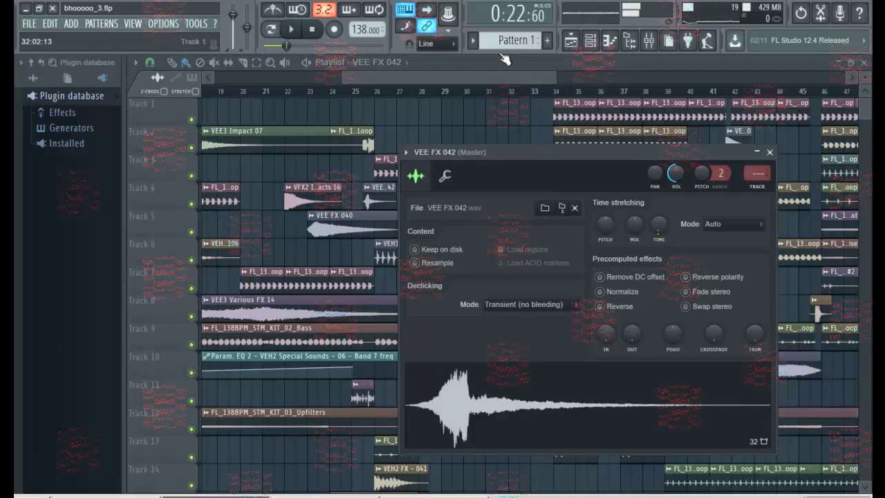
left_click(501, 81)
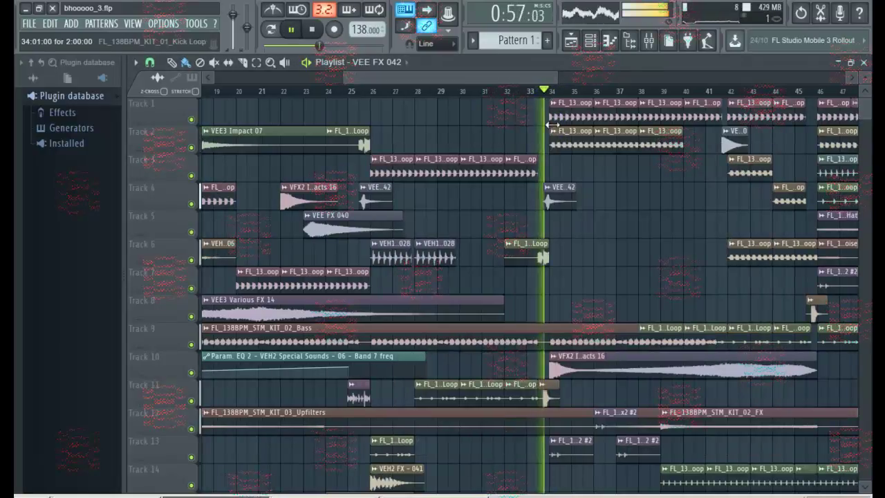
key("space")
double_click(553, 104)
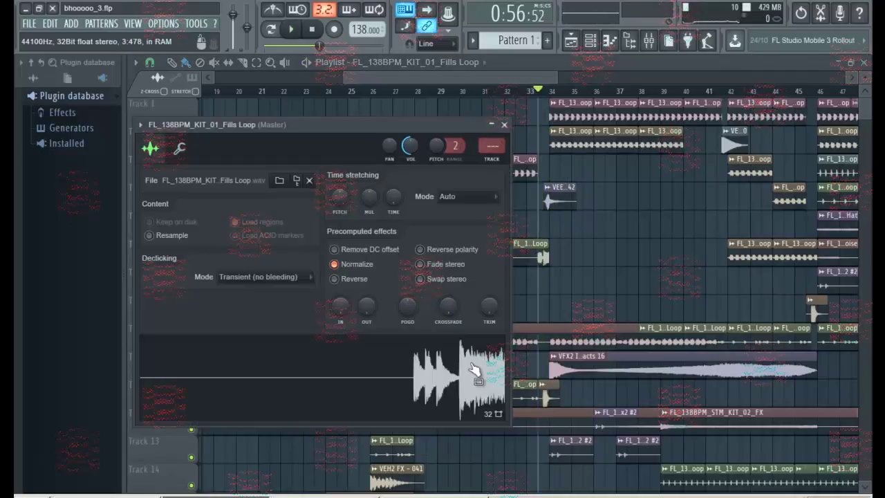
left_click(543, 85)
key("space")
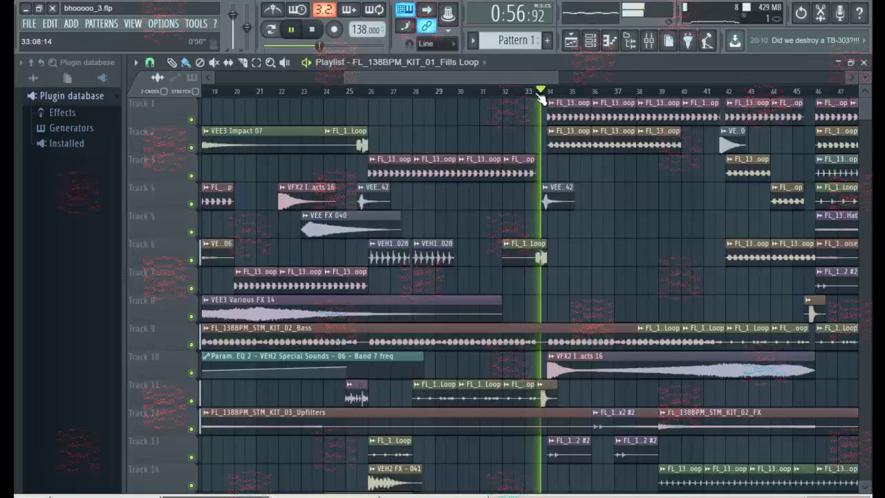
- Move the FL_138BPM_STM_KIT_02_Bass clip from Track 9 to Track 15 and pull its end back to before bar 40
left_click_drag(538, 78, 583, 77)
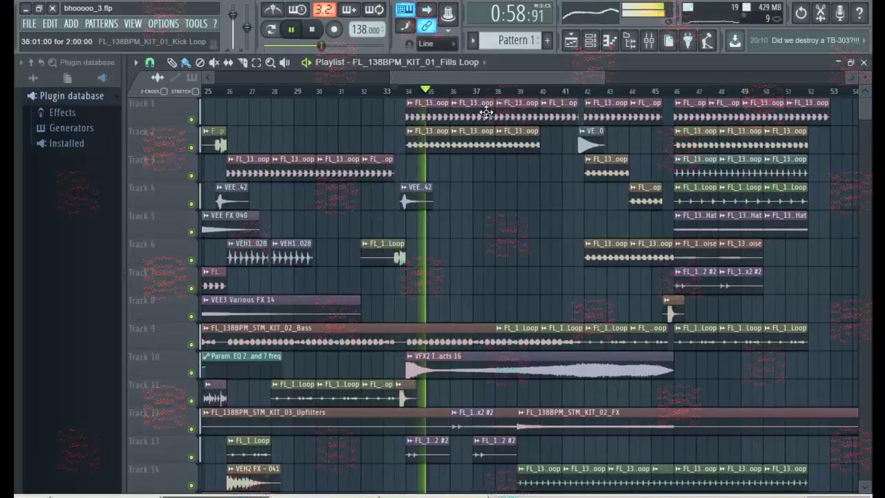
scroll(462, 247, "down", 3)
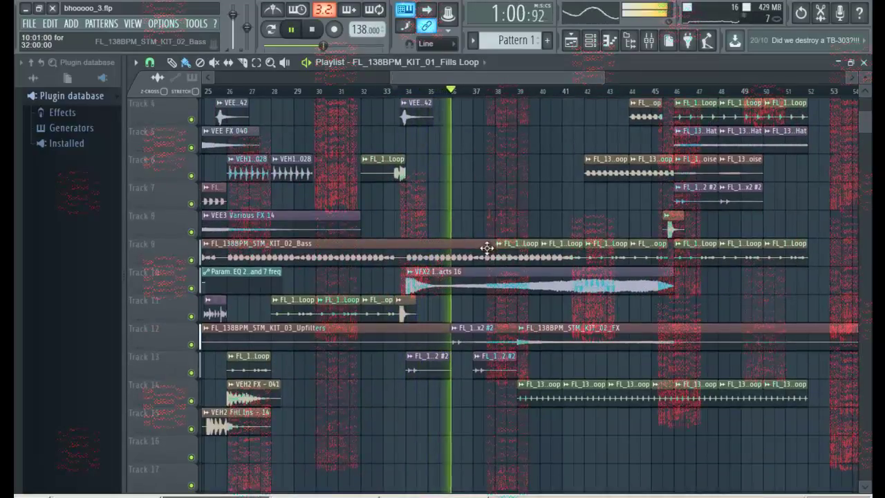
left_click_drag(468, 247, 458, 417)
left_click_drag(559, 416, 447, 417)
- Delete the bass loop clip that starts at bar 42 on Track 3
scroll(523, 362, "up", 3)
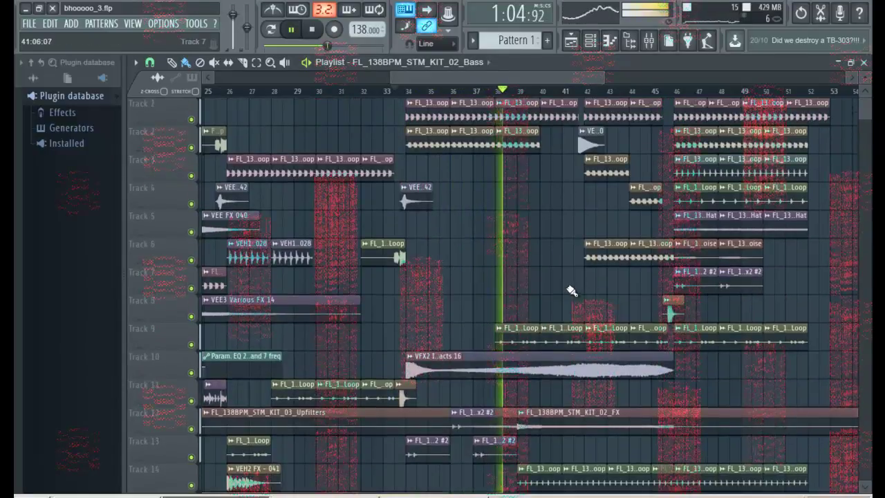
scroll(546, 152, "right", 3)
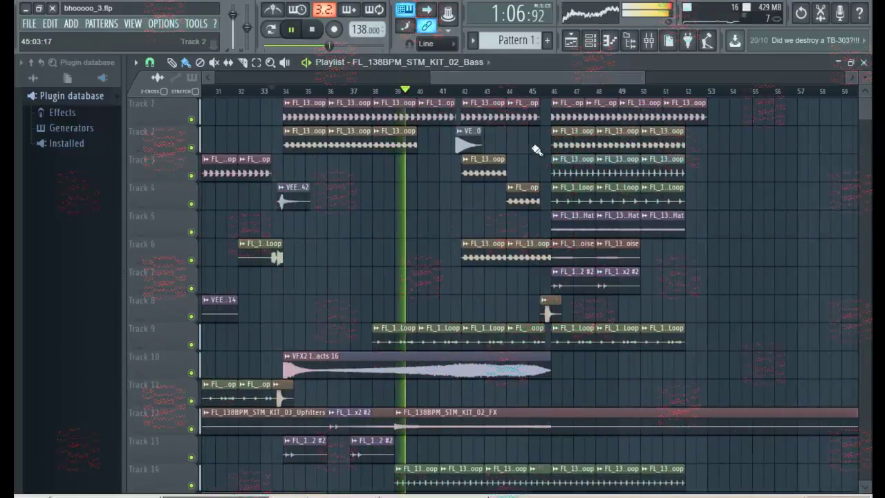
right_click(505, 159)
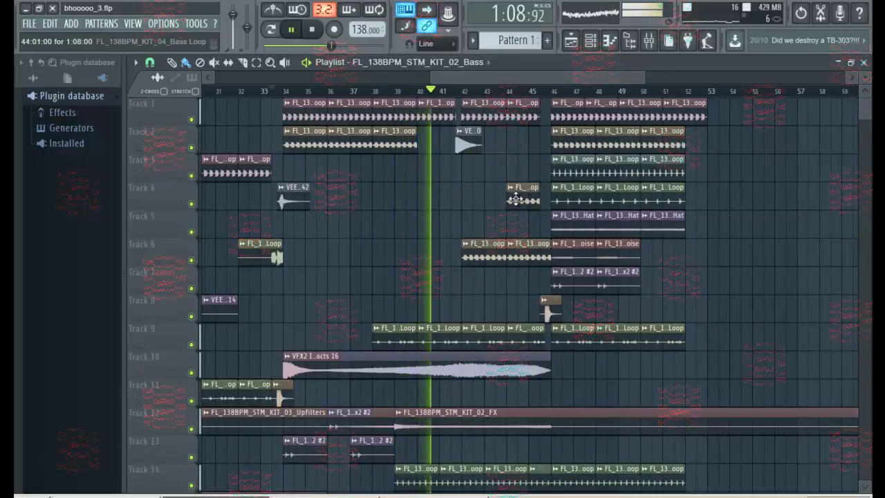
- Inspect the channel settings of the VEC2 FX 050 clip on Track 2 and replay the transition into bar 42
scroll(465, 95, "up", 4)
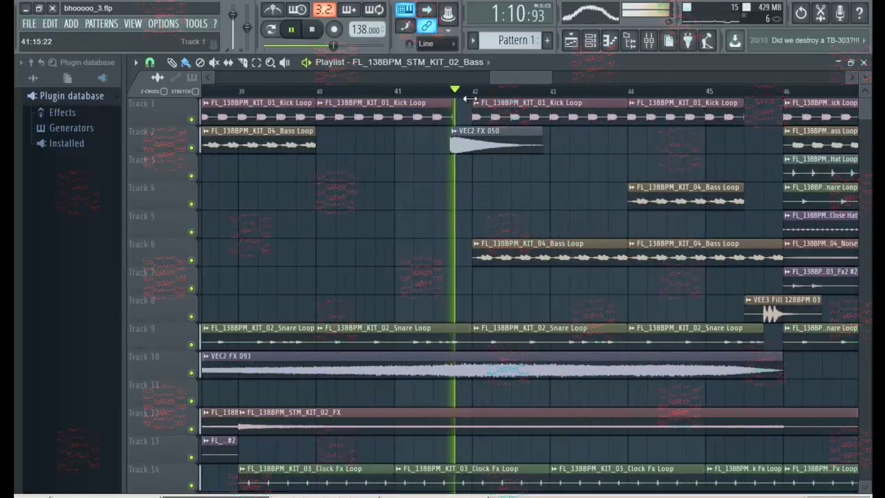
key("space")
double_click(474, 148)
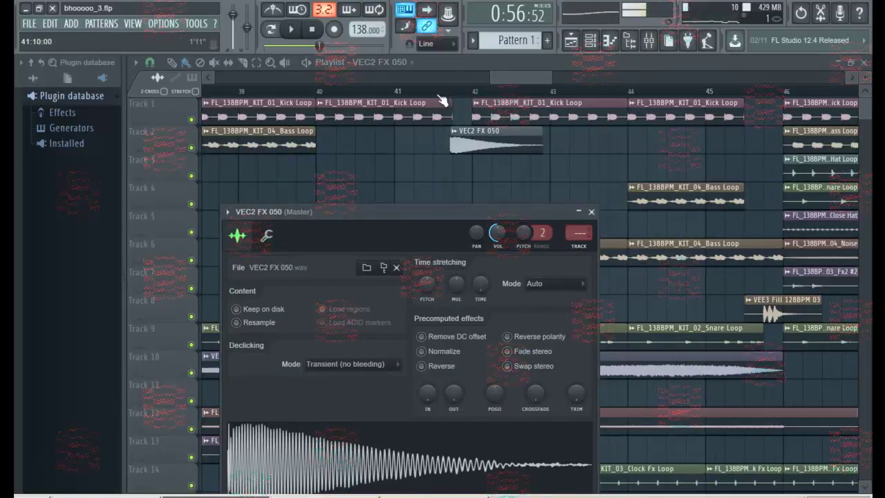
left_click(439, 93)
key("space")
- Shorten the kick loop clip before bar 42 on Track 1 to end about halfway through bar 41 and replay it
left_click_drag(451, 103, 430, 102)
left_click(270, 92)
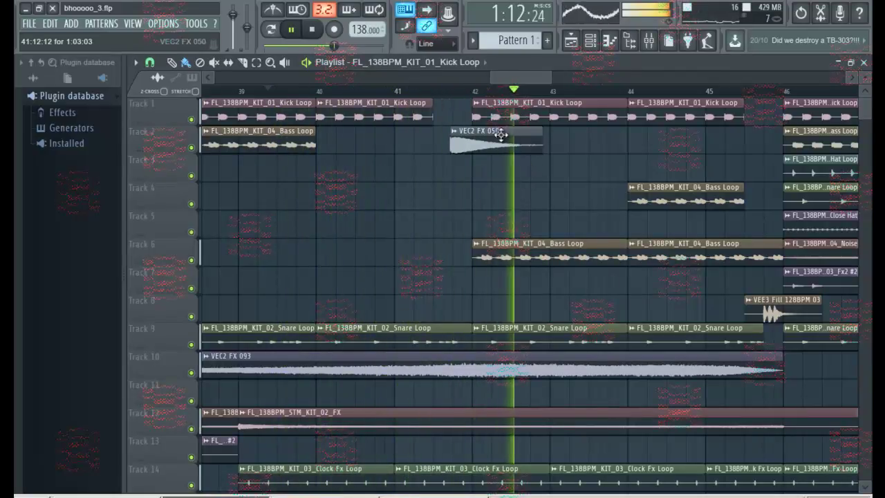
left_click(428, 91)
- Stop playback and delete the VEC2 FX 050 clip just before bar 42 on Track 2
scroll(428, 92, "up", 3)
key("space")
right_click(493, 145)
- Try a FL_138BPM_KIT_01_Kick Loop clip just before bar 42 on Track 2 and remove it again
left_click(488, 144)
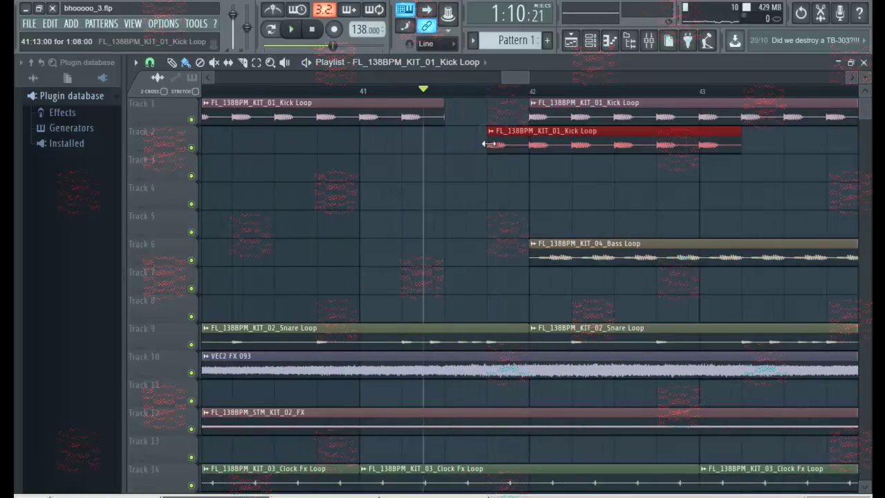
right_click(553, 146)
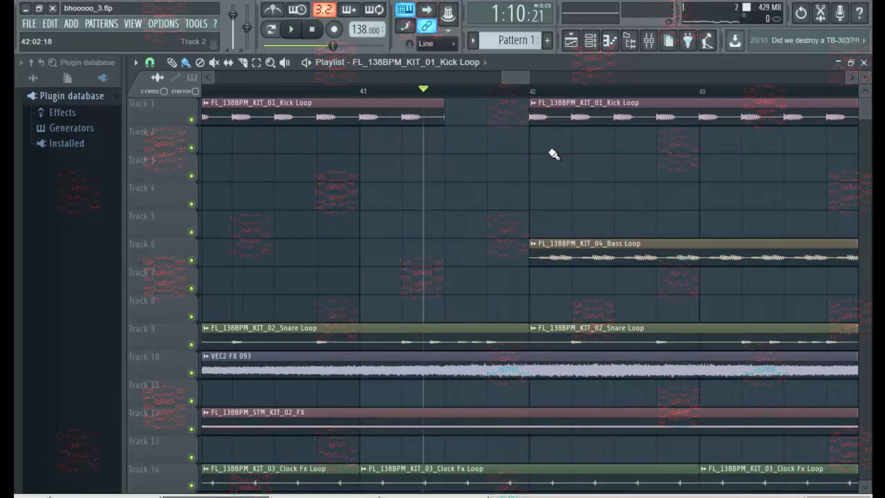
key("ctrl+z")
left_click_drag(547, 145, 587, 148)
right_click(587, 148)
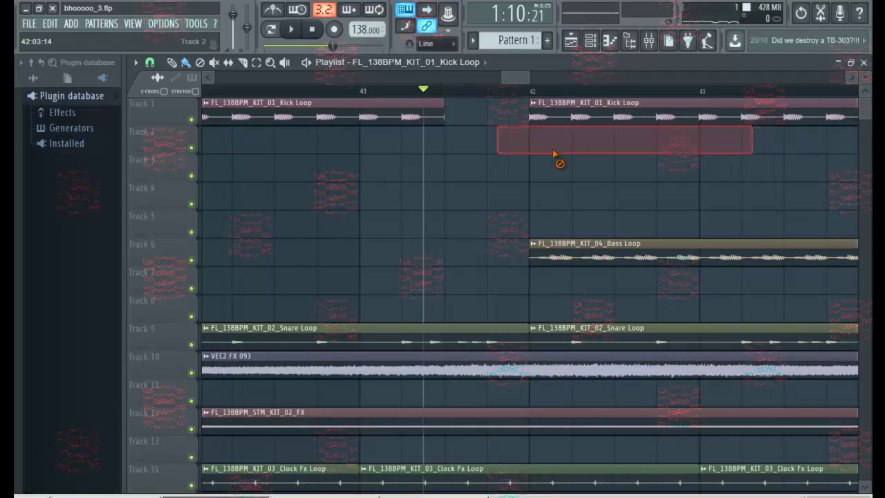
- Play back the song from bar 41 and examine the remaining clips across all tracks up to its end
key("space")
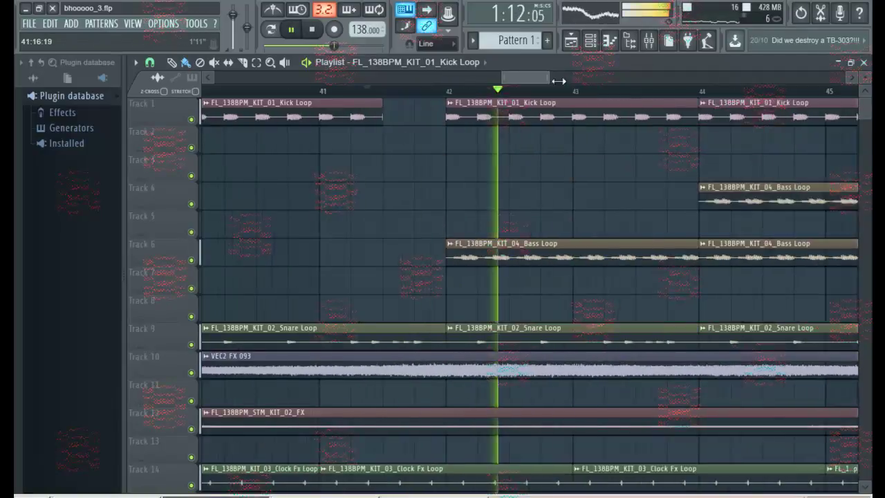
scroll(337, 143, "down", 5)
scroll(311, 235, "down", 2)
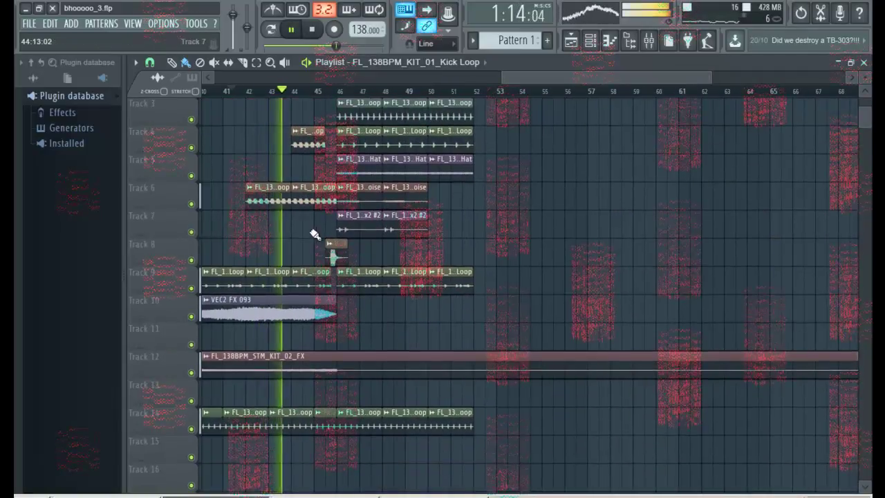
scroll(346, 304, "up", 2)
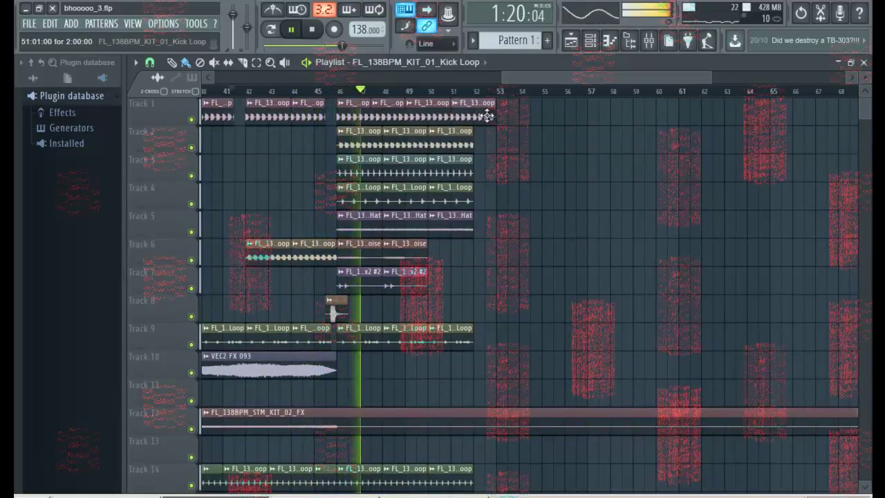
- Continue the kick, bass and open hat loops on Tracks 1 to 3 up to bar 65
left_click_drag(500, 116, 769, 117)
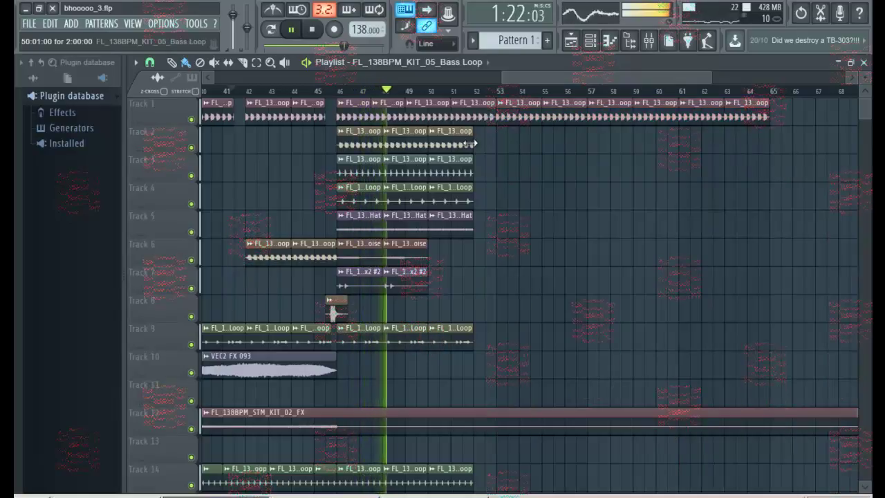
left_click_drag(481, 146, 746, 147)
left_click(498, 173)
left_click_drag(450, 174, 769, 175)
- Paint snare loops from bar 53 to bar 63 on Track 4 and from bar 53 to bar 67 on Track 9
left_click(453, 199)
left_click_drag(497, 203, 723, 201)
left_click(458, 342)
left_click_drag(504, 336, 768, 339)
- Paint Clock Fx loops on Track 14 from bar 55 to bar 65 and erase the Track 4 snare loops after bar 53
scroll(687, 322, "down", 2)
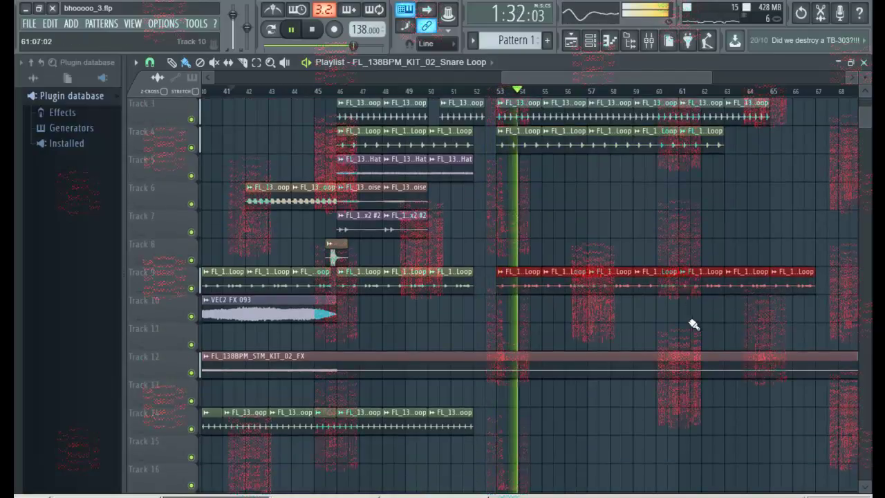
left_click(464, 425)
left_click_drag(546, 423, 712, 395)
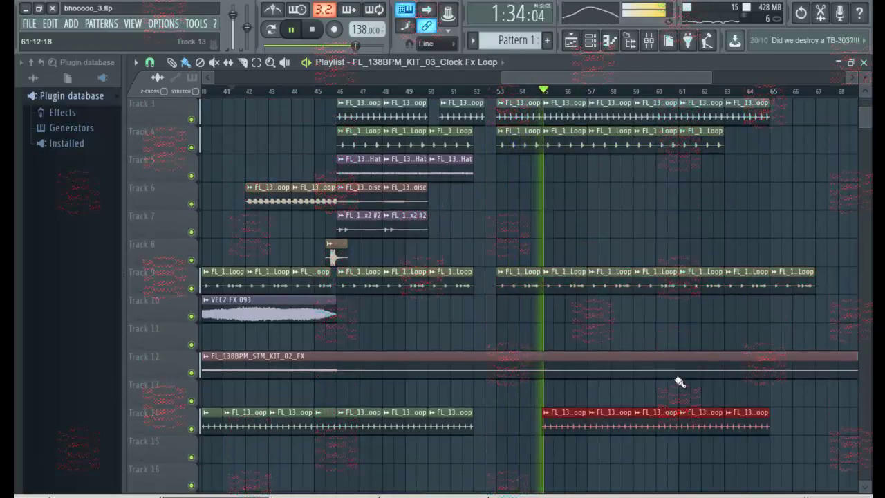
scroll(650, 331, "up", 2)
left_click_drag(517, 205, 725, 201)
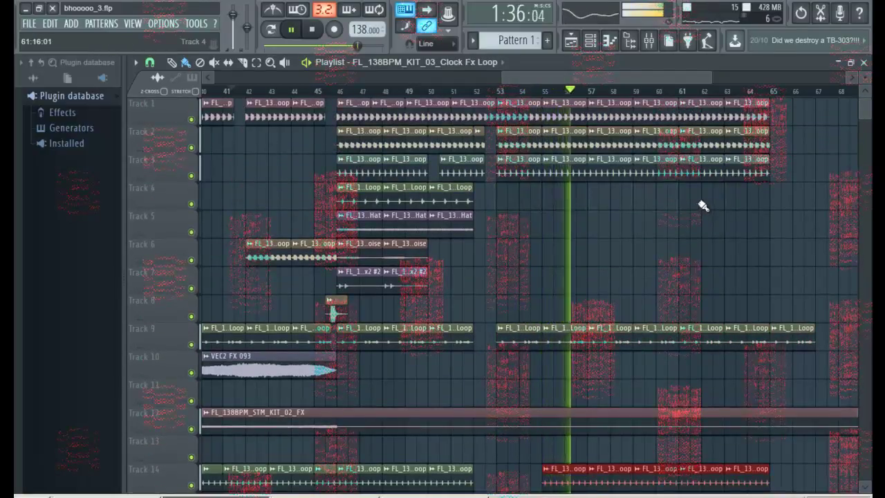
- Mute and unmute Tracks 3, 2 and 1 in turn during playback to compare how each affects the mix
left_click(191, 176)
left_click(192, 148)
left_click(192, 148)
left_click(191, 176)
left_click(192, 119)
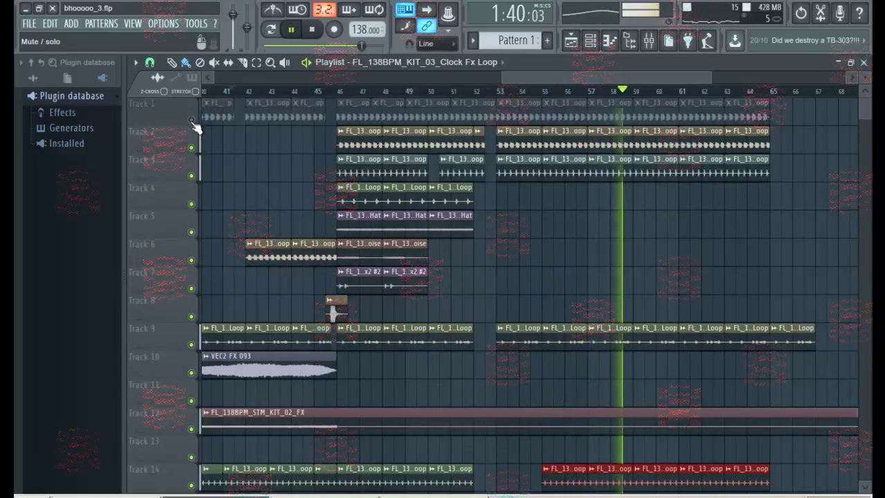
left_click(192, 119)
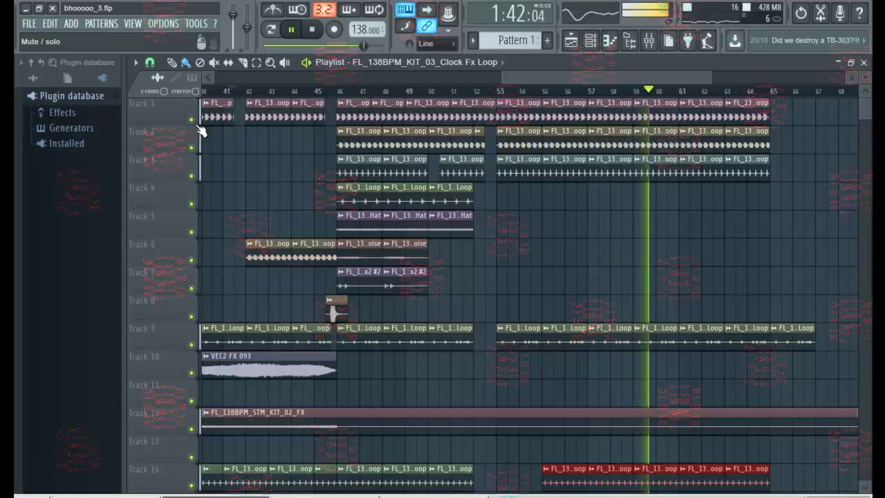
- Place FL_138BPM_KIT_03_Fx2 #2 clips at bar 61 on Track 7 and at bar 62 on Track 6
left_click(376, 287)
left_click(693, 282)
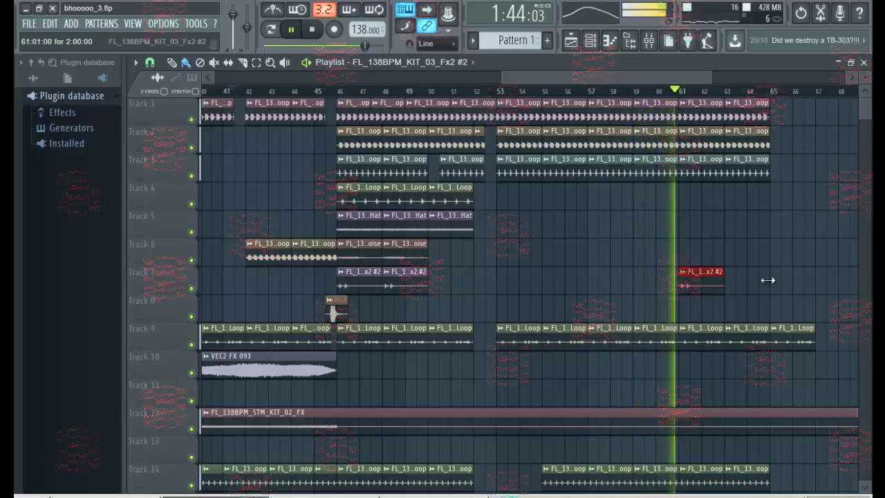
left_click(714, 255)
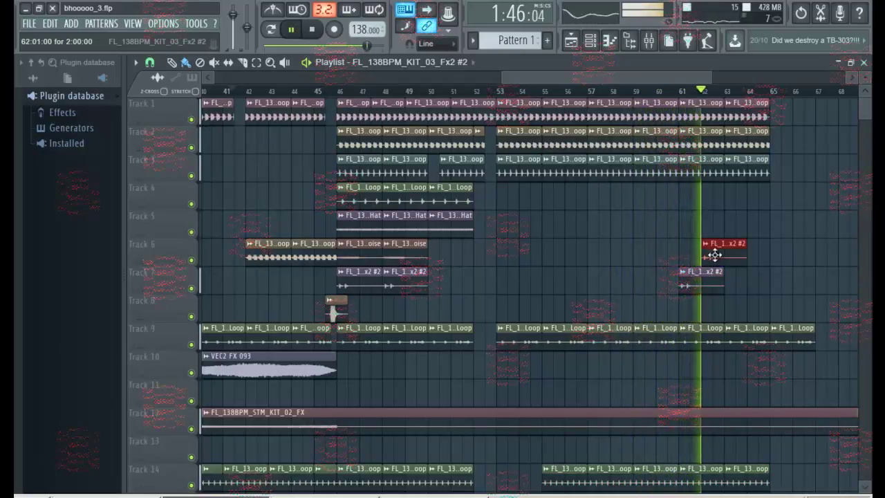
- Open the settings of the Fx2 #2 clip at bar 62, set its pitch range to 12 and raise its pitch while replaying from bar 61
double_click(719, 255)
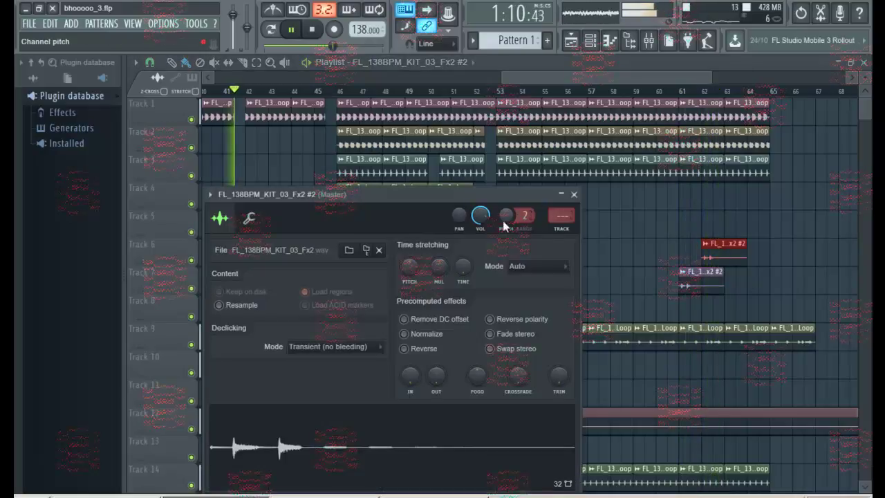
left_click(687, 95)
double_click(723, 251)
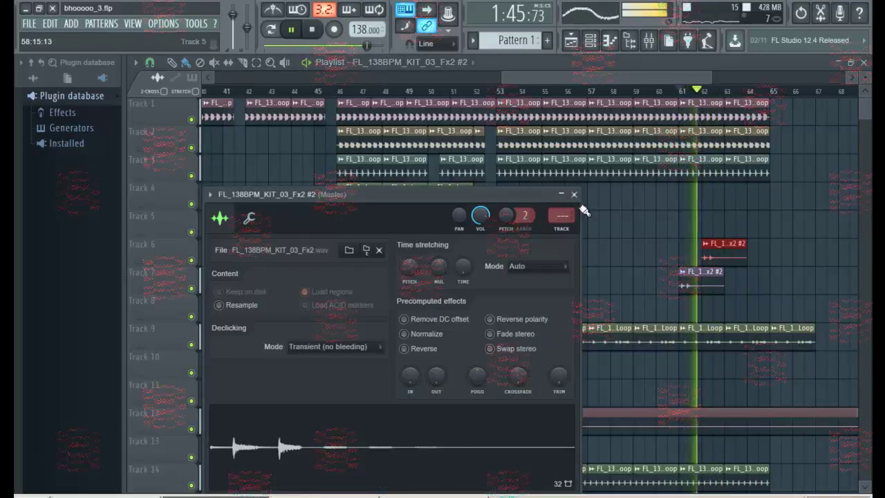
key("space")
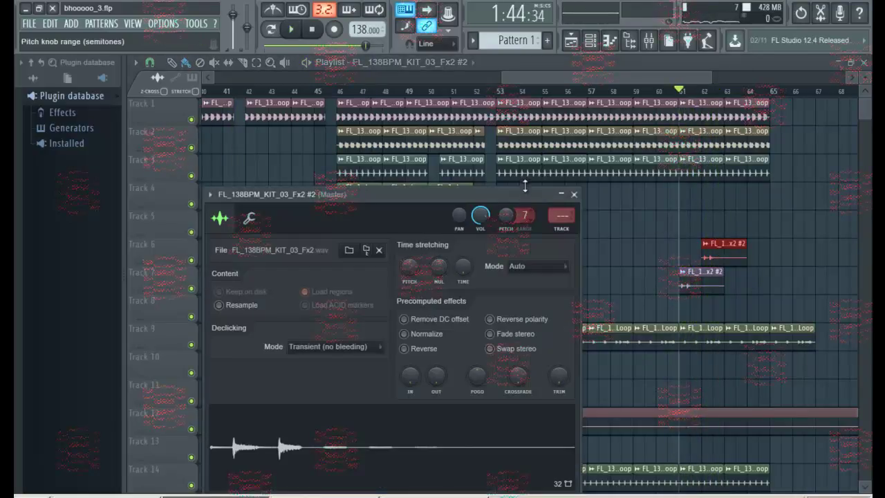
left_click_drag(506, 216, 508, 234)
key("space")
key("space")
key("space")
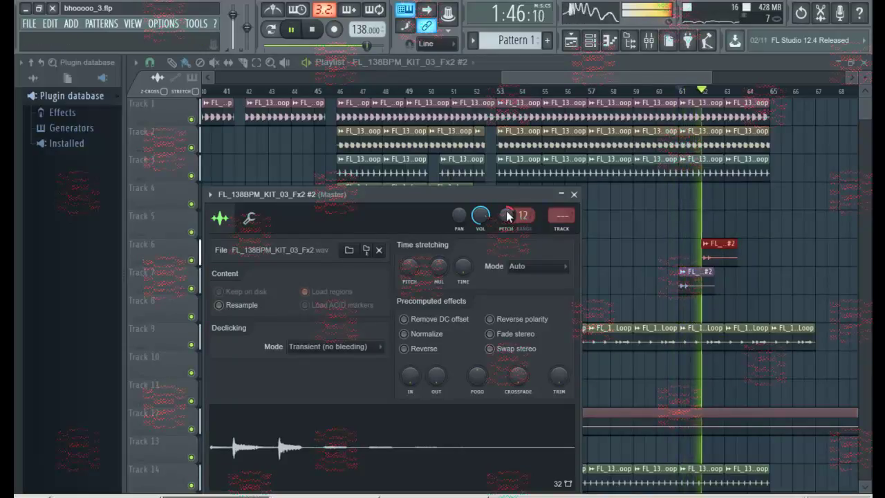
- Add Fx2 #2 clips at bar 53 on Track 6 and bar 54 on Track 5 while playing that section
left_click(508, 92)
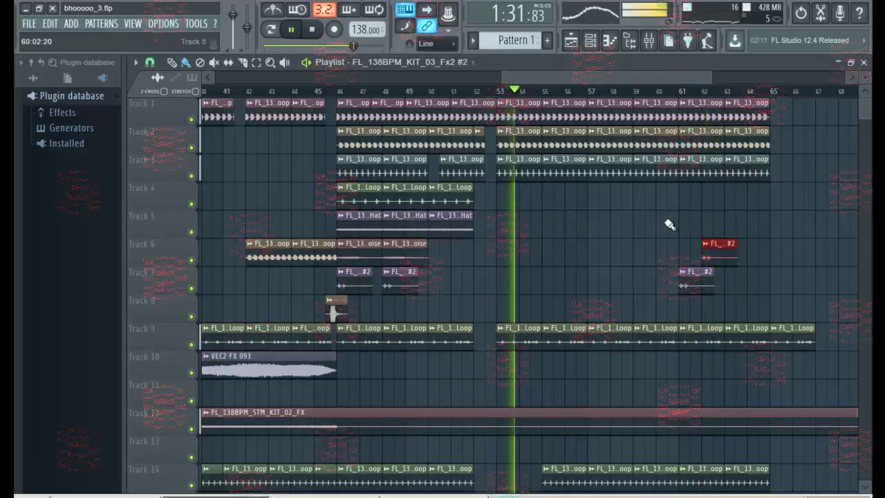
key("space")
key("space")
left_click(512, 251)
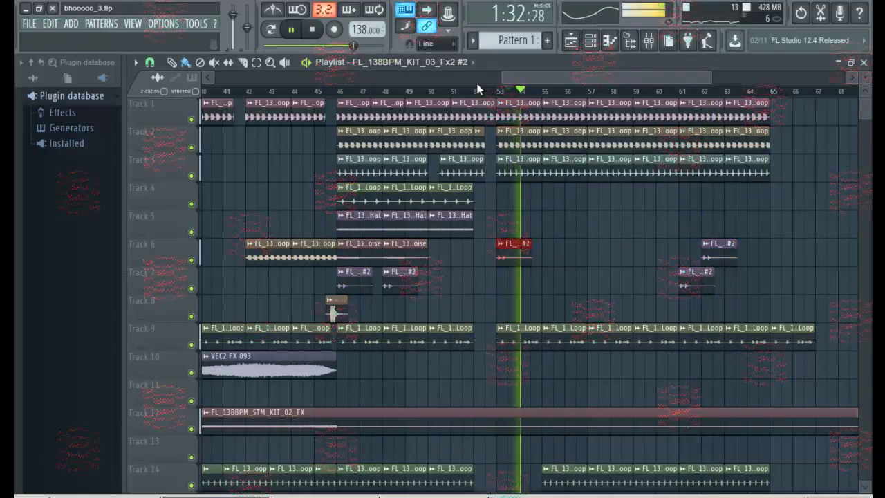
left_click_drag(475, 90, 485, 93)
scroll(487, 97, "up", 2)
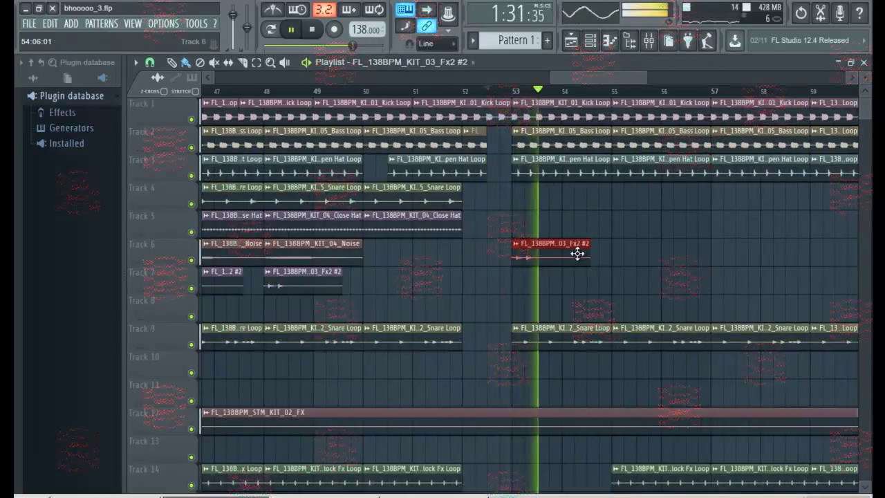
left_click(568, 233)
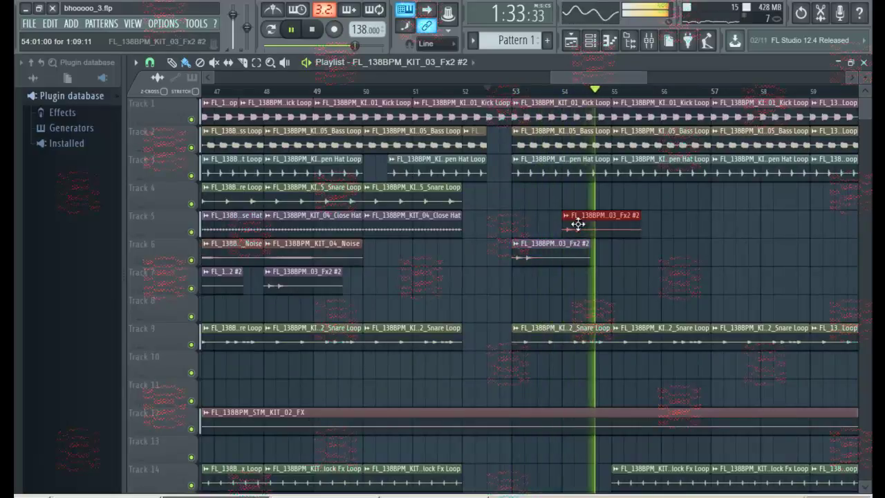
- Open the settings of the Fx2 #2 clip at bar 54, set its time stretch to 1:00:00 and replay it
double_click(583, 224)
left_click_drag(536, 188, 403, 158)
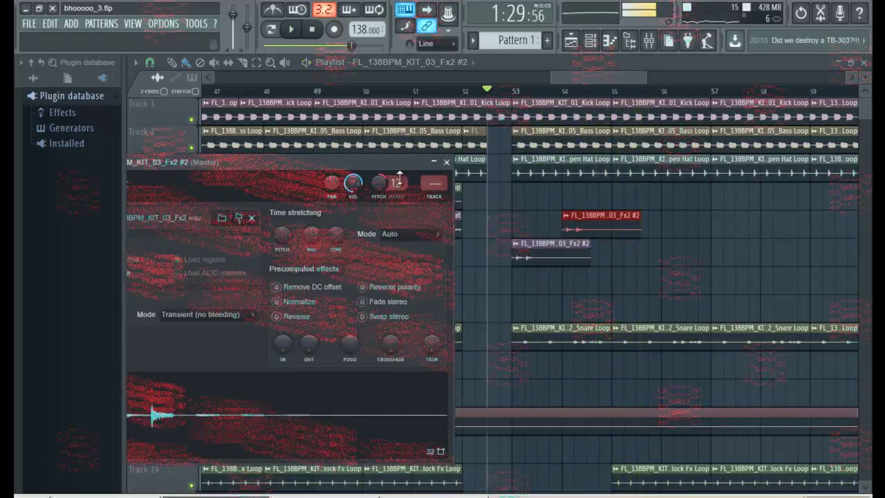
left_click_drag(337, 238, 339, 235)
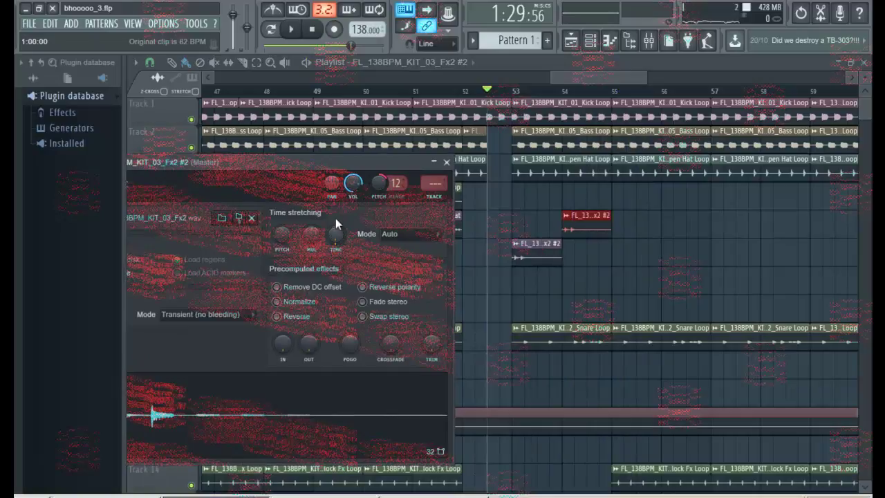
key("space")
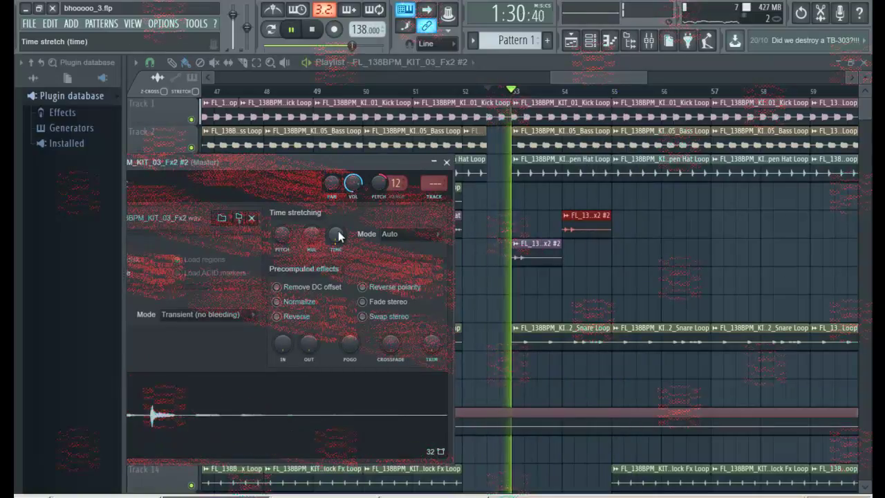
- Try time-stretch lengths of 1:10:00, 1:06:00 and 1:04:00 on the Fx2 #2 sample, replaying from just before bar 53
key("space")
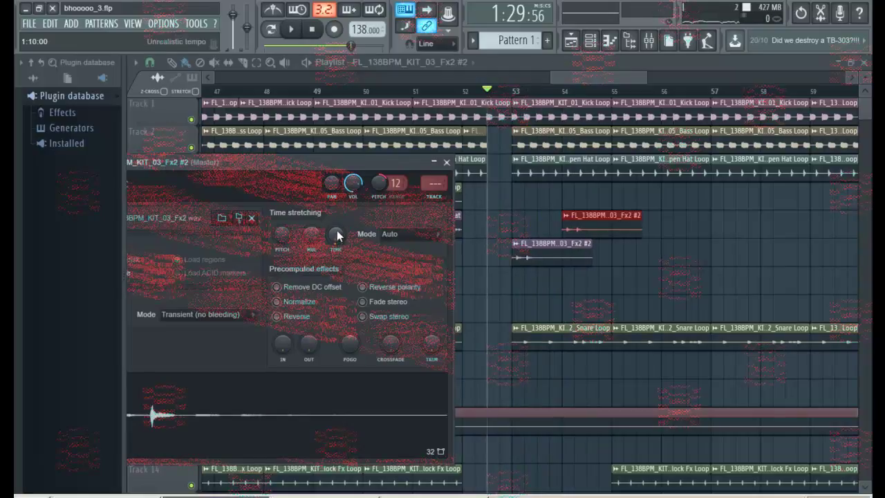
key("space")
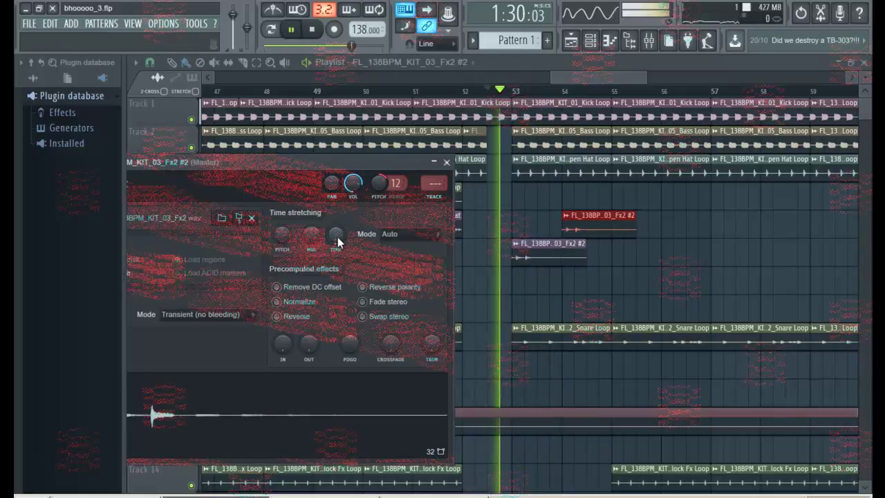
key("space")
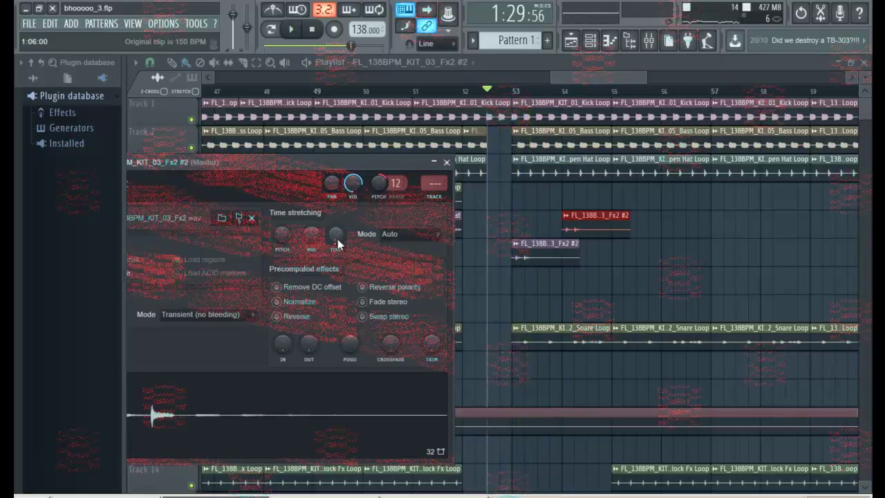
key("space")
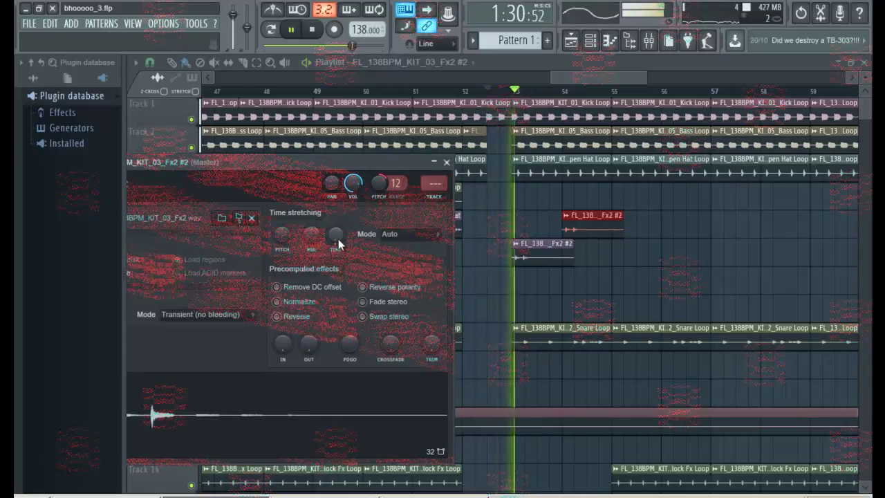
key("space")
key("space")
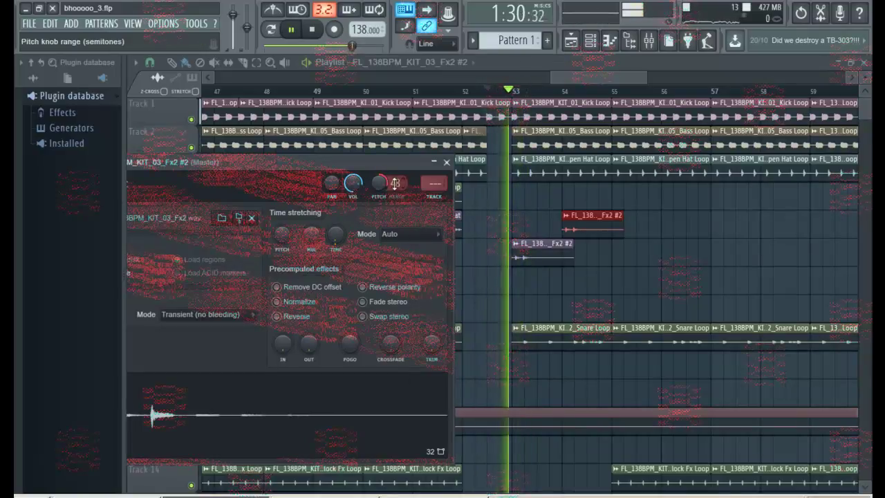
- Lower the Fx2 #2 sample's pitch range to 1 and reset its pitch while replaying it
left_click_drag(391, 369, 390, 446)
key("space")
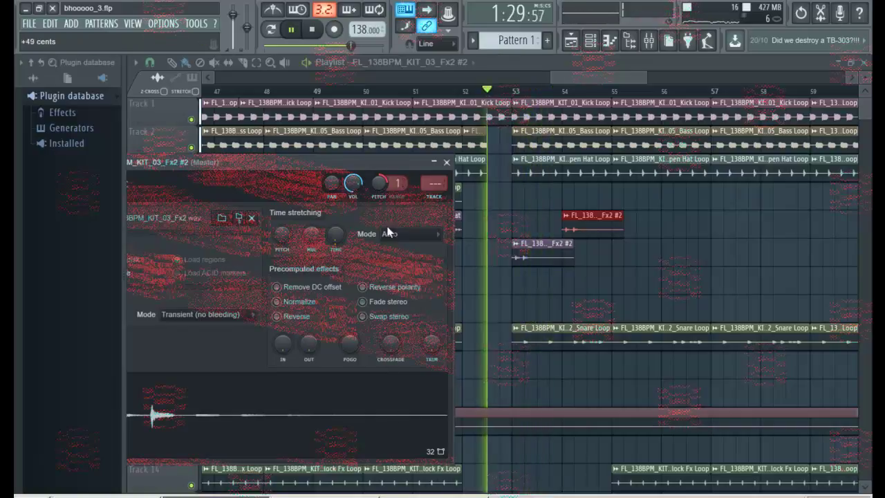
right_click(380, 186)
left_click(394, 193)
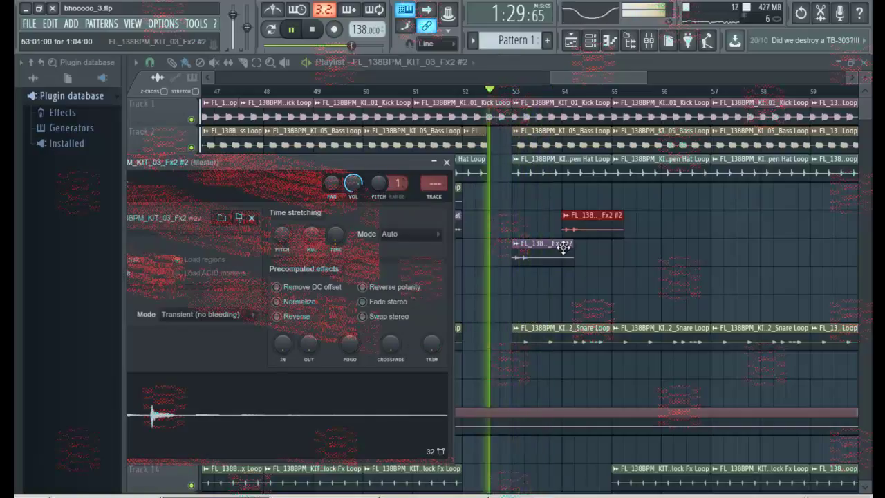
- Shorten the Fx2 #2 sample's time stretch so its clips last one bar
left_click(558, 257)
key("space")
left_click_drag(331, 235, 333, 239)
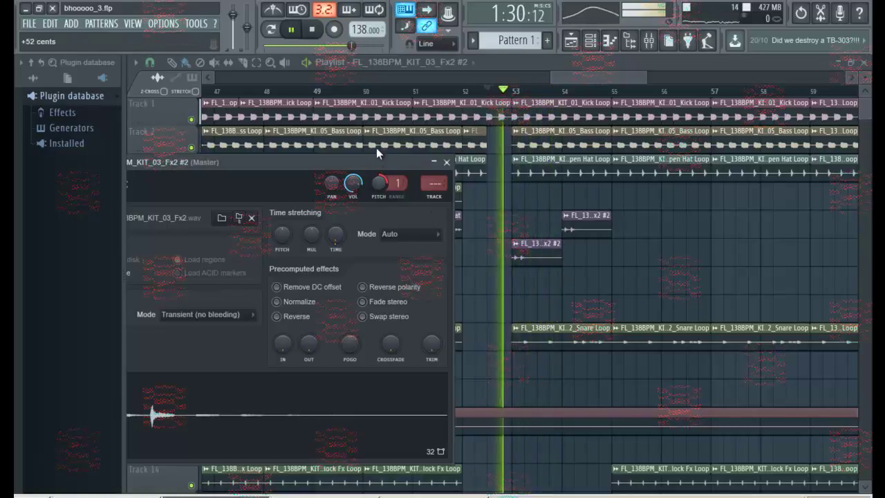
- Try a pitch range of 6 with the Resample stretch mode and a raised pitch on the Fx2 #2 sample, replaying it
scroll(386, 196, "up", 5)
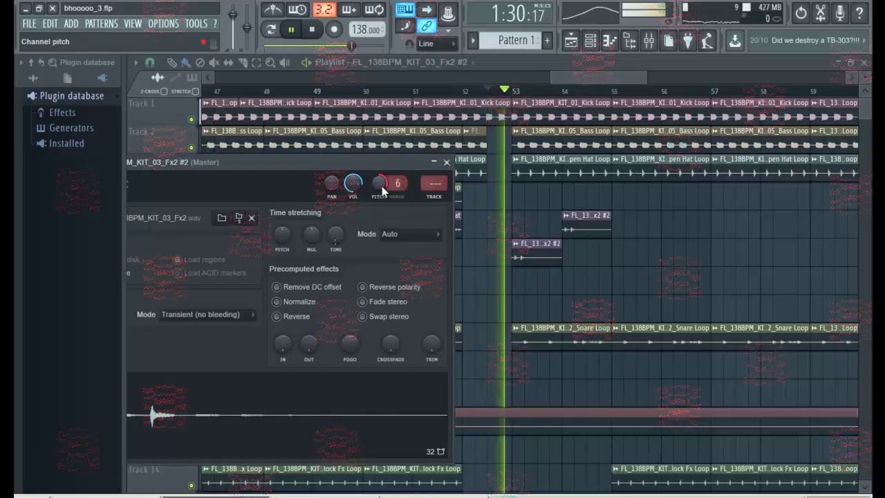
left_click(395, 235)
left_click(405, 265)
scroll(373, 183, "up", 3)
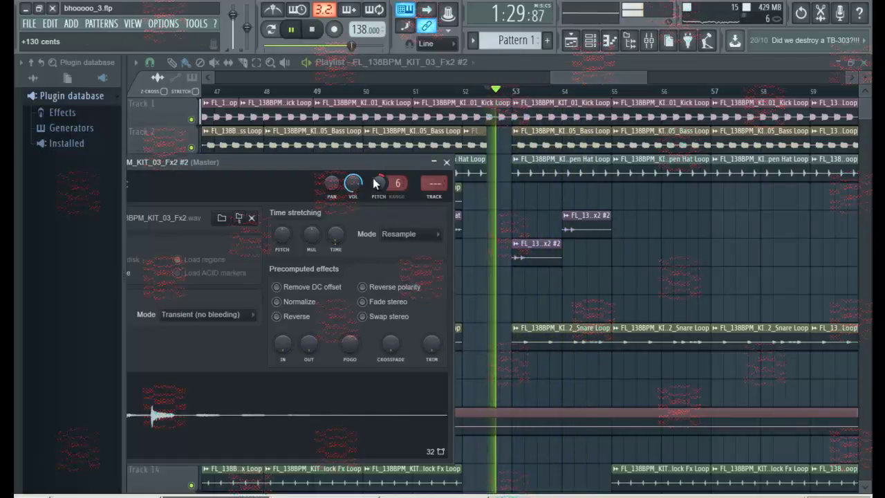
key("space")
key("space")
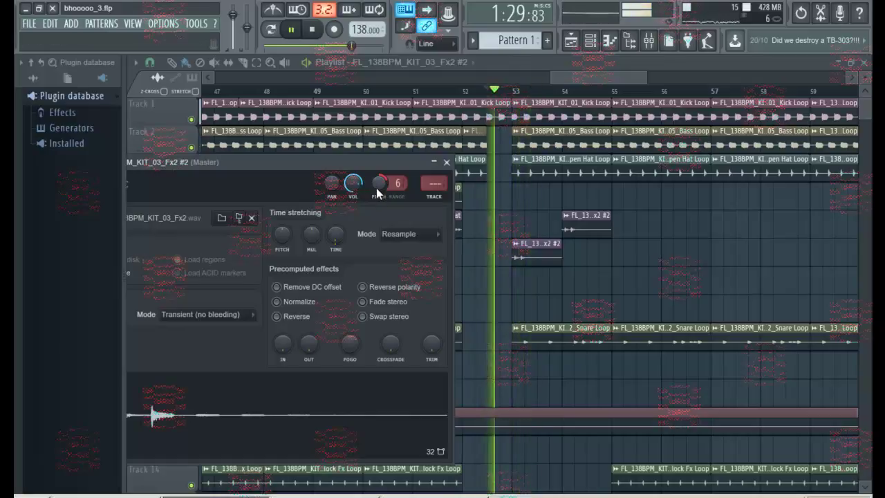
- Return the Fx2 #2 sample's stretch mode to Auto, replay it and try a pitch of +304 cents
left_click(442, 234)
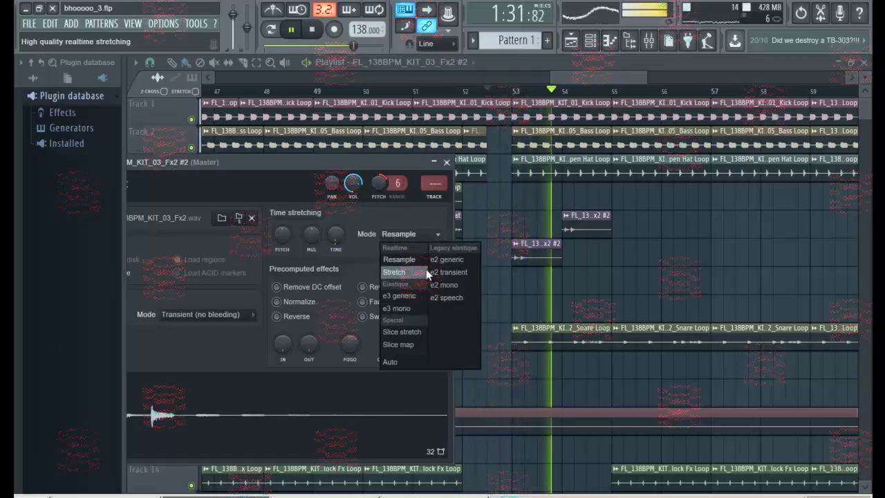
left_click(412, 357)
key("space")
key("space")
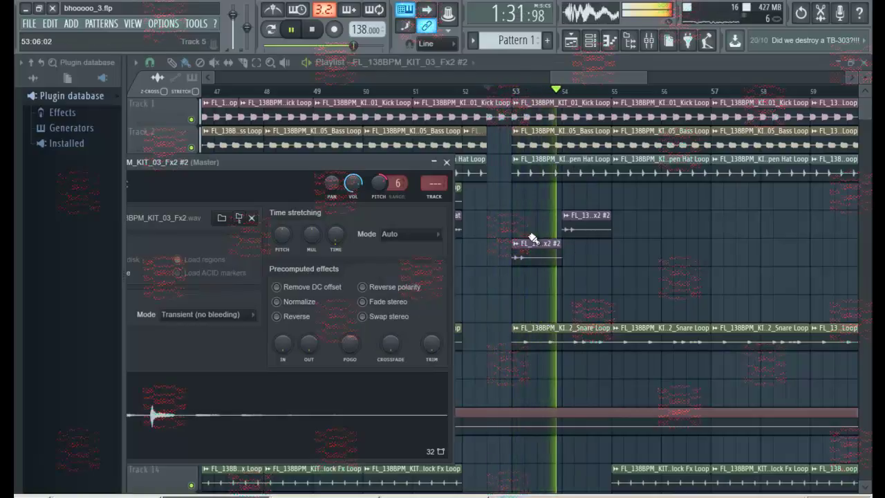
left_click_drag(368, 190, 381, 169)
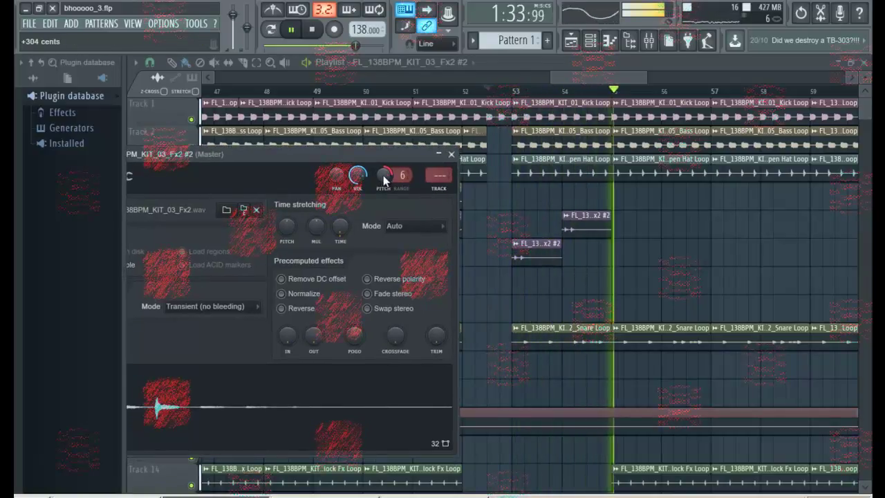
- Set the Fx2 #2 sample's pitch range to 1, raise its pitch and replay from just before bar 53
left_click_drag(403, 178, 403, 173)
key("space")
key("space")
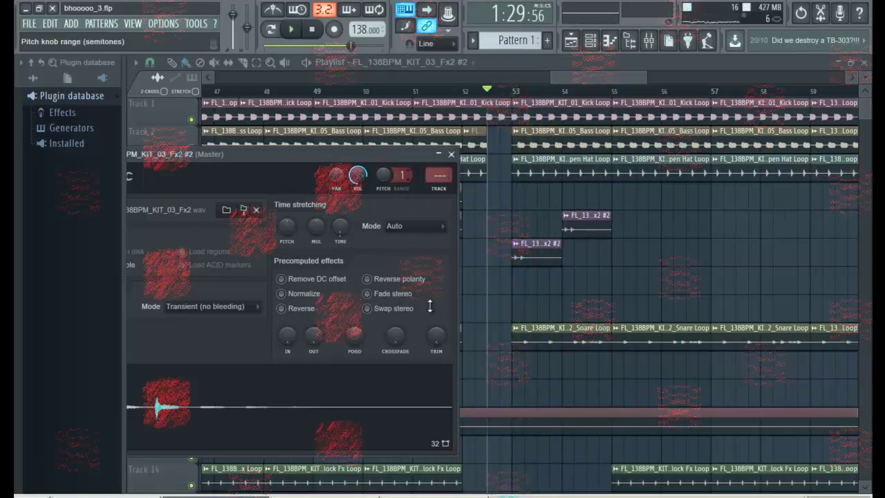
left_click_drag(383, 168, 375, 128)
key("space")
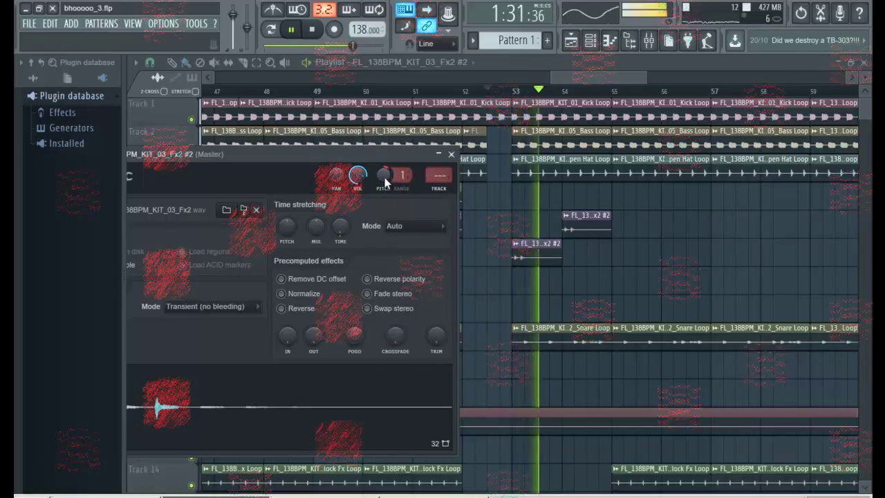
- Delete the Fx2 #2 clips at bars 53 and 54, and paint KIT_05_Snare Loop clips on track 4 from bar 57 to 61
right_click(573, 220)
right_click(556, 246)
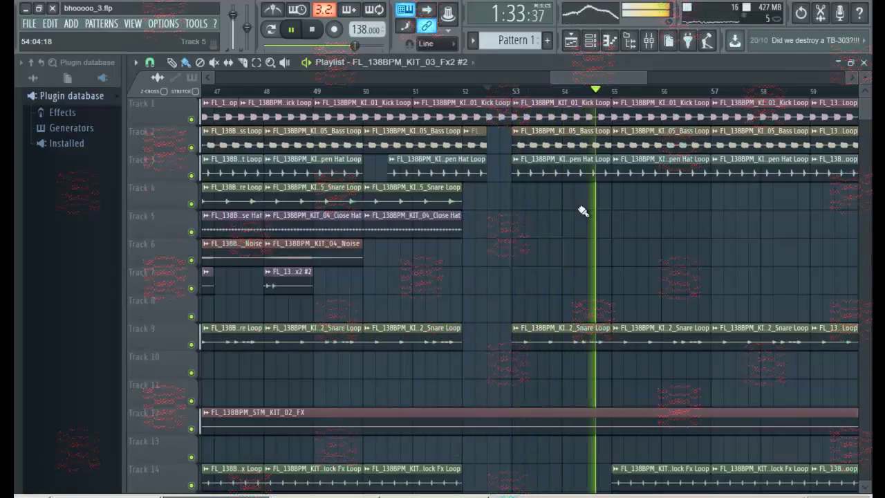
left_click(431, 200)
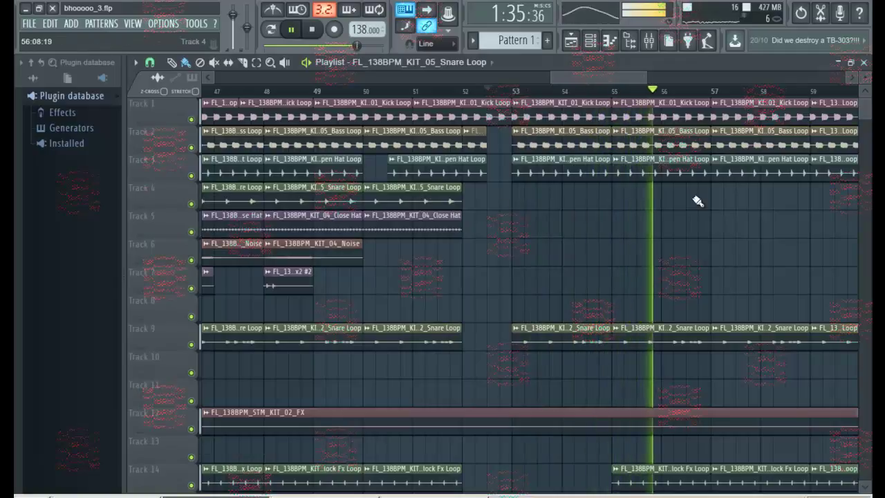
left_click(722, 201)
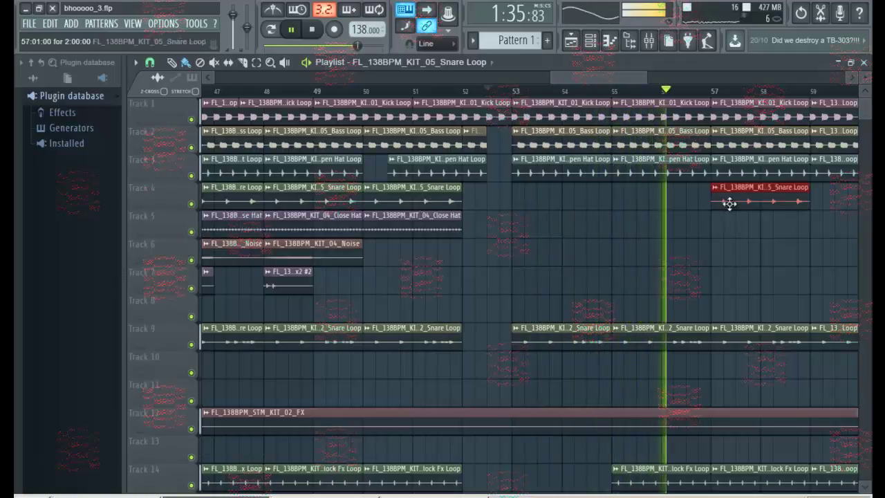
left_click(817, 202)
- Delete the Fx2 #2 clips at bars 61 and 62 on tracks 7 and 6
left_click_drag(569, 79, 615, 81)
scroll(613, 178, "down", 3)
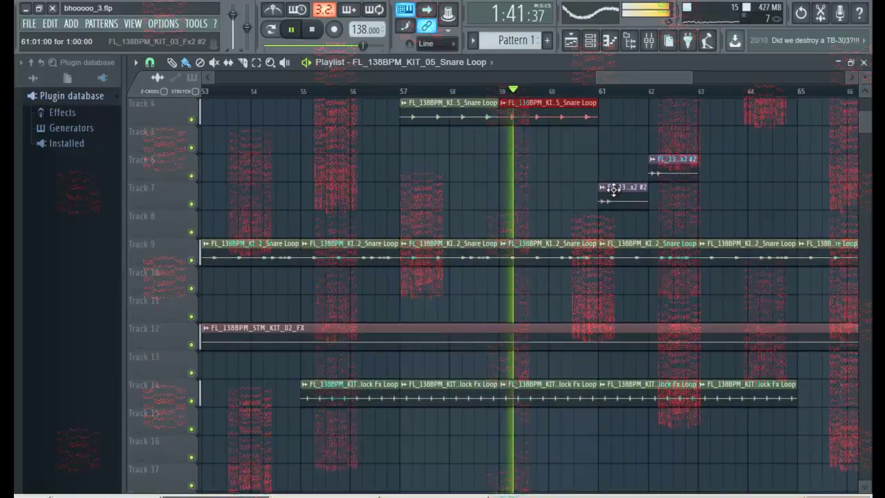
scroll(613, 189, "up", 2)
right_click(627, 249)
right_click(656, 221)
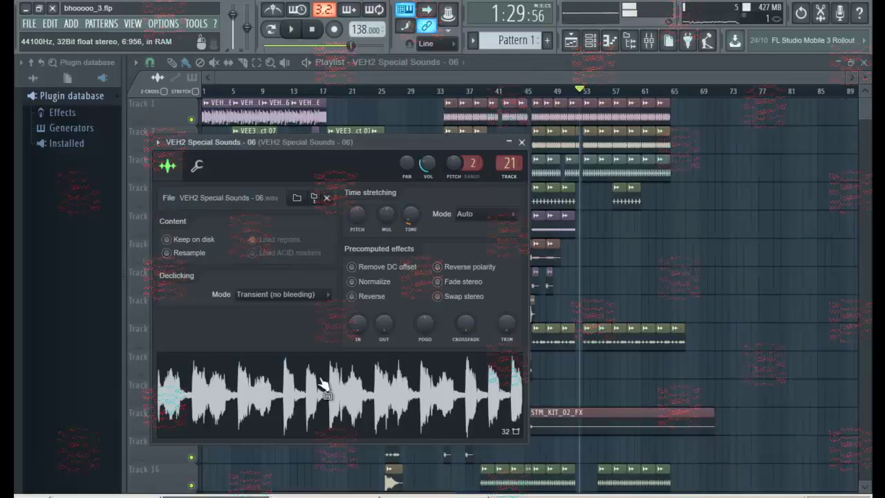
- Try different band 7 frequencies in the VEH2 Special Sounds - 06 mixer track's Fruity parametric EQ 2 while playing the song
left_click(650, 41)
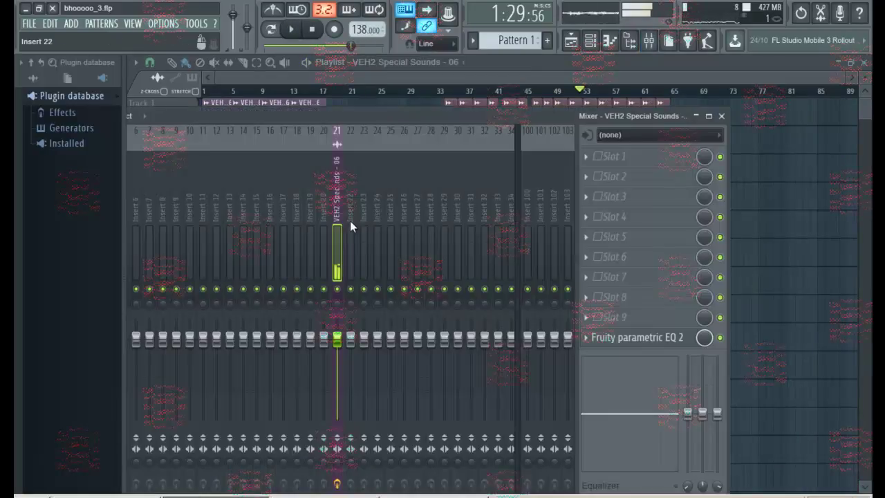
left_click(596, 341)
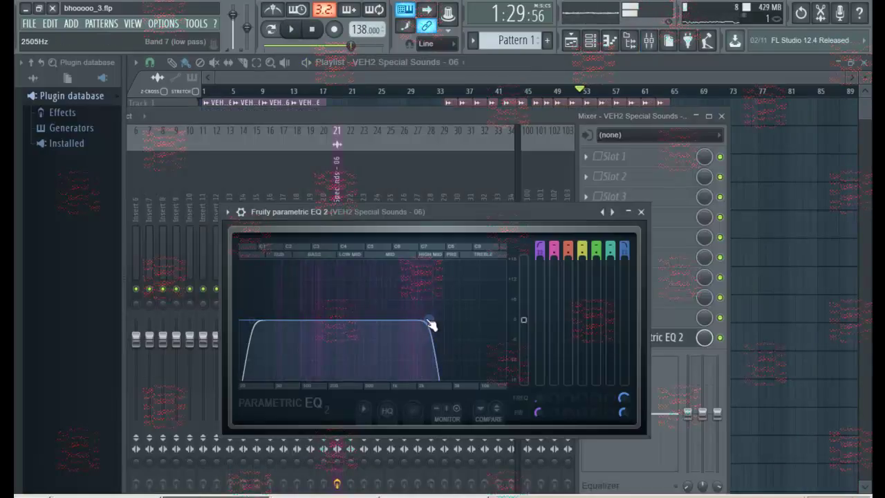
left_click_drag(576, 327, 191, 320)
key("space")
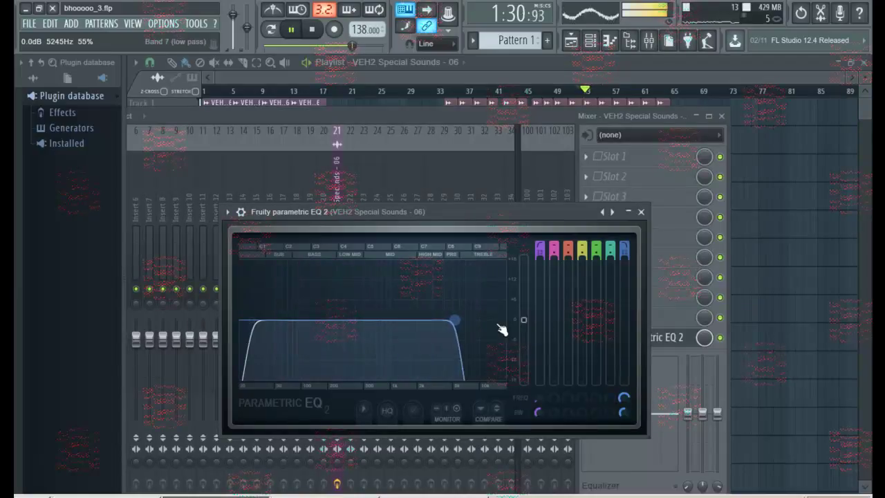
key("space")
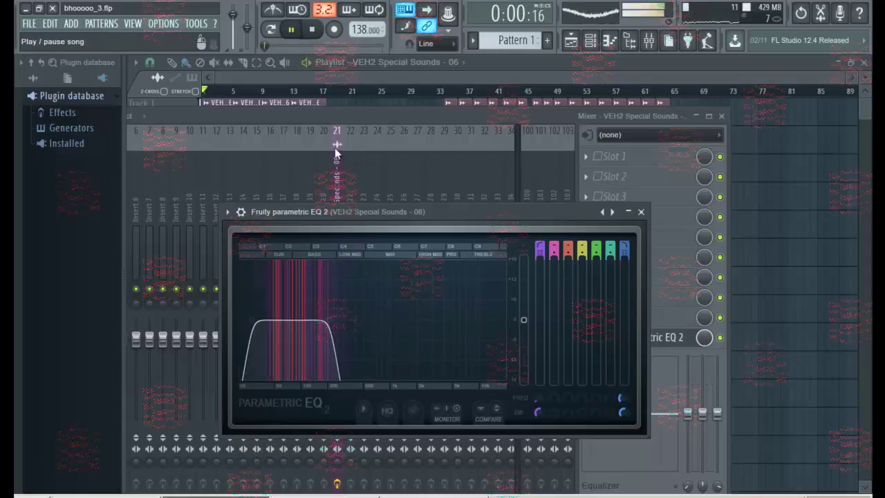
left_click_drag(325, 326, 469, 365)
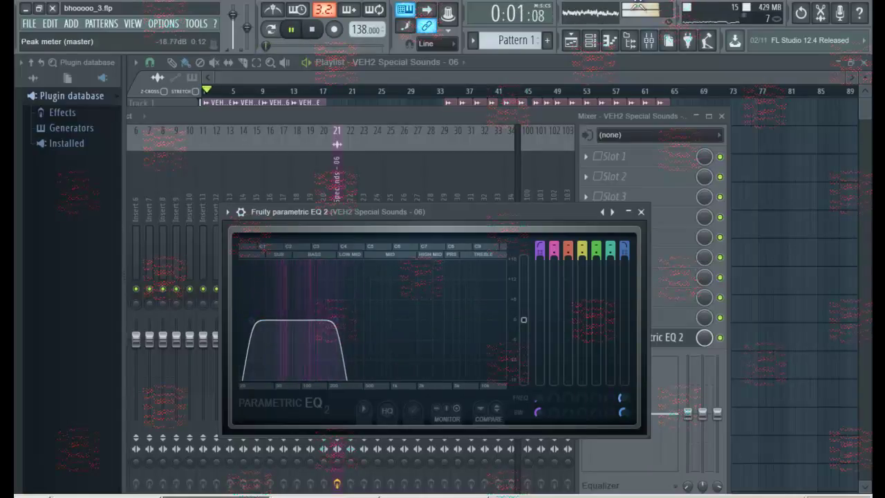
- Straighten the Band 7 freq automation curve between bars 5 and 13 on track 10
left_click(572, 40)
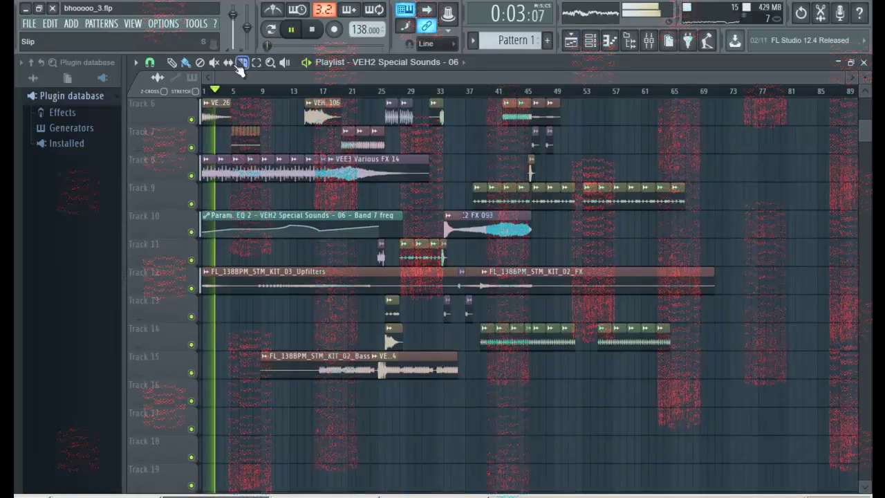
scroll(225, 90, "up", 5)
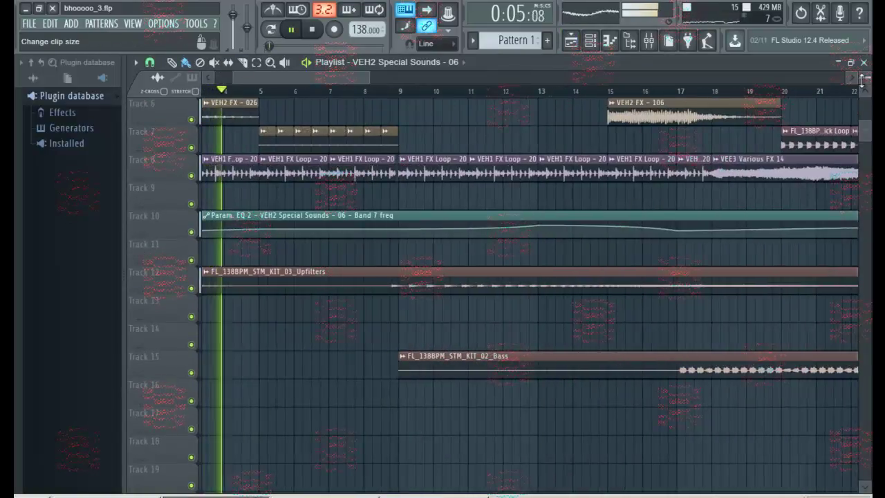
left_click_drag(861, 82, 862, 101)
scroll(484, 193, "down", 2)
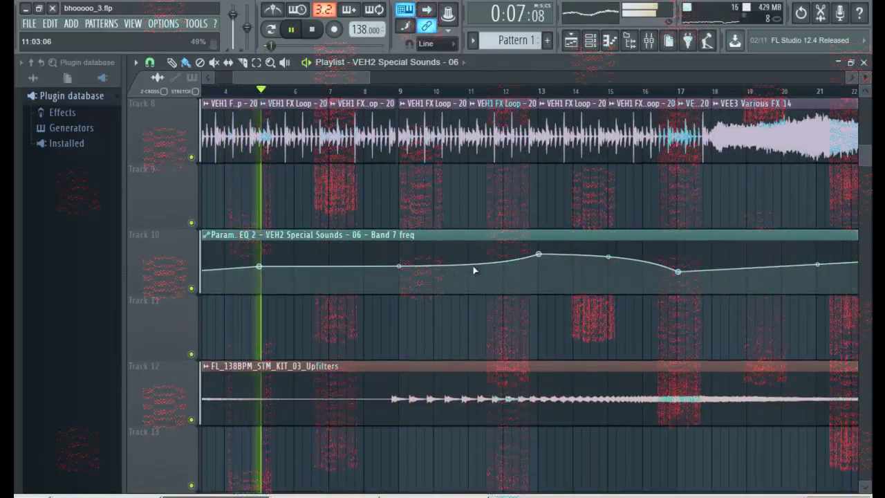
mouse_move(398, 266)
left_mouse_down()
mouse_move(401, 198)
mouse_move(399, 260)
left_mouse_up()
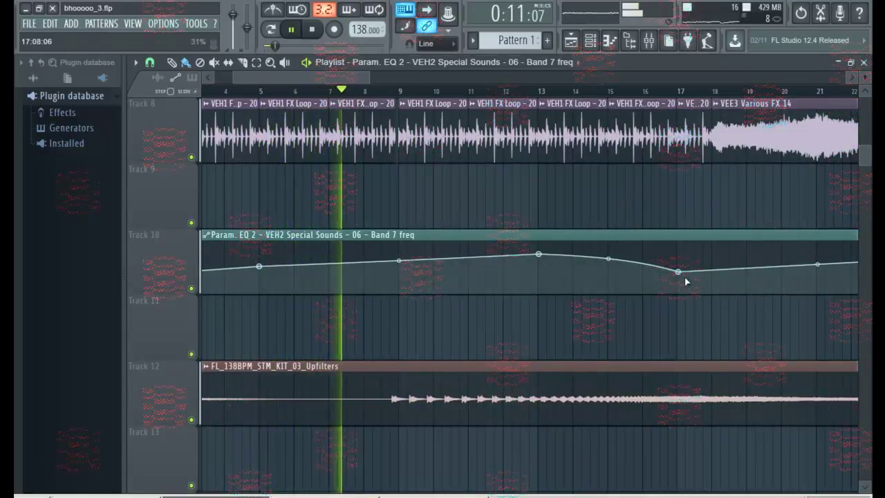
- Copy the value of the Band 7 freq automation's first point to its bar 17 point, giving 33%
left_click_drag(274, 79, 244, 79)
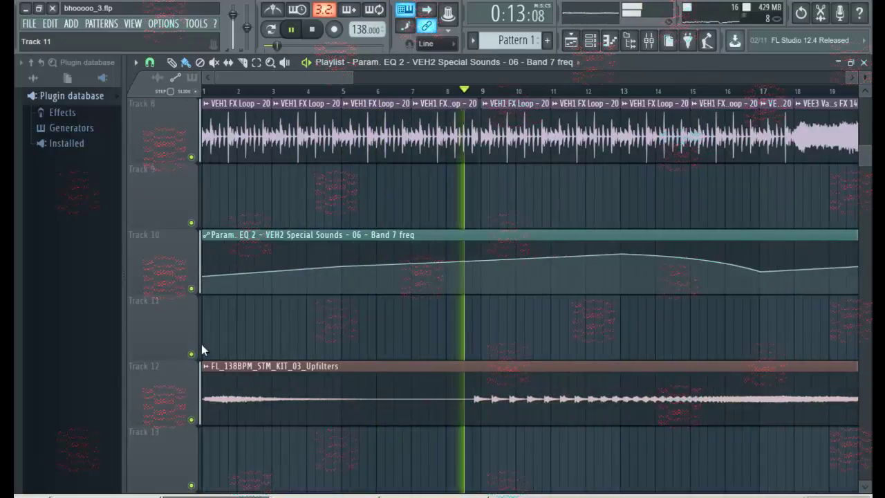
right_click(205, 278)
left_click(224, 459)
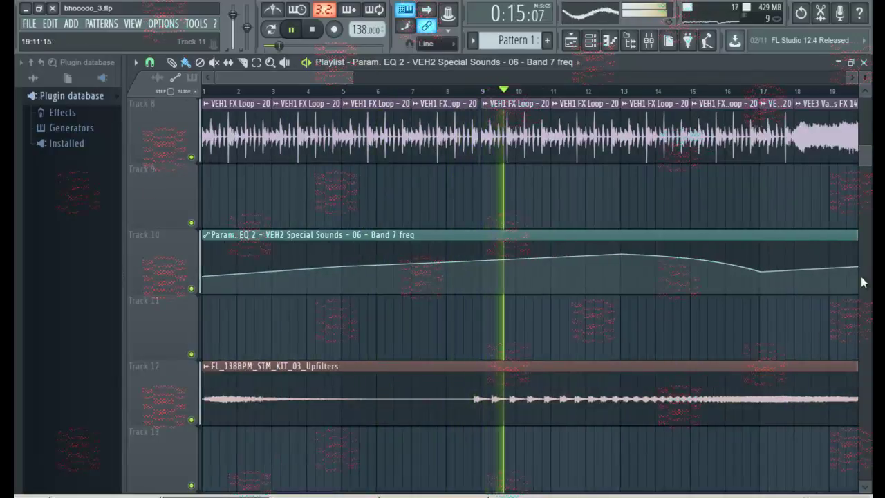
right_click(759, 273)
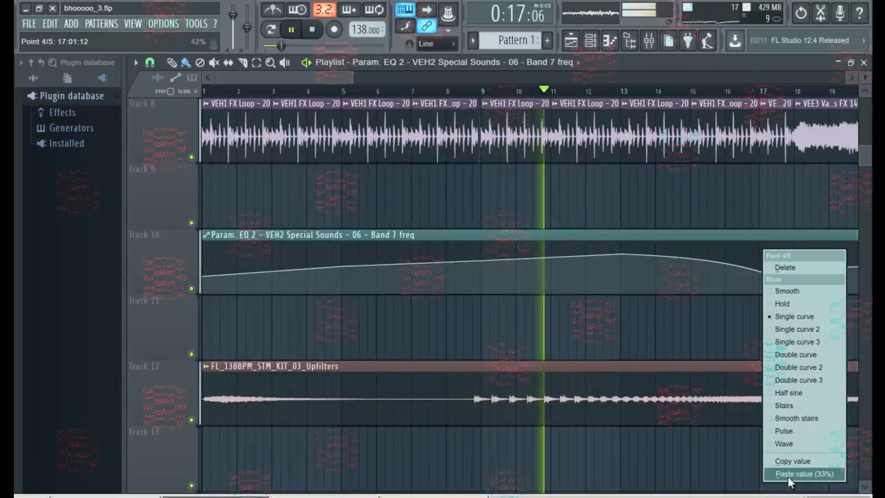
left_click(785, 472)
- Copy the value of the Band 7 freq automation's bar 13 point to its bar 25 point, giving 76%
left_click_drag(329, 80, 411, 80)
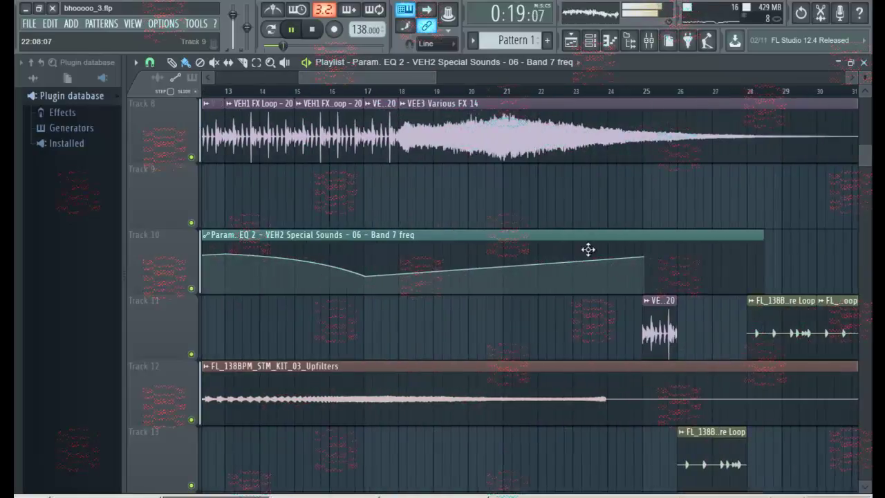
right_click(229, 253)
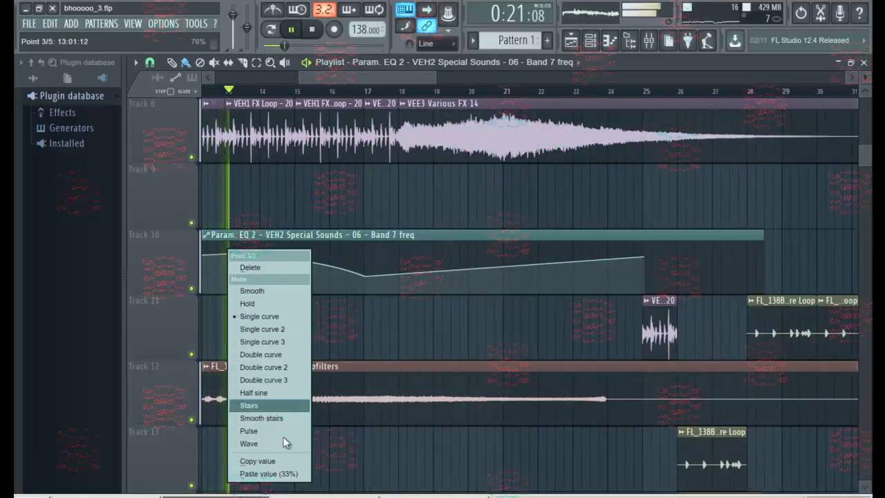
left_click(275, 463)
right_click(644, 255)
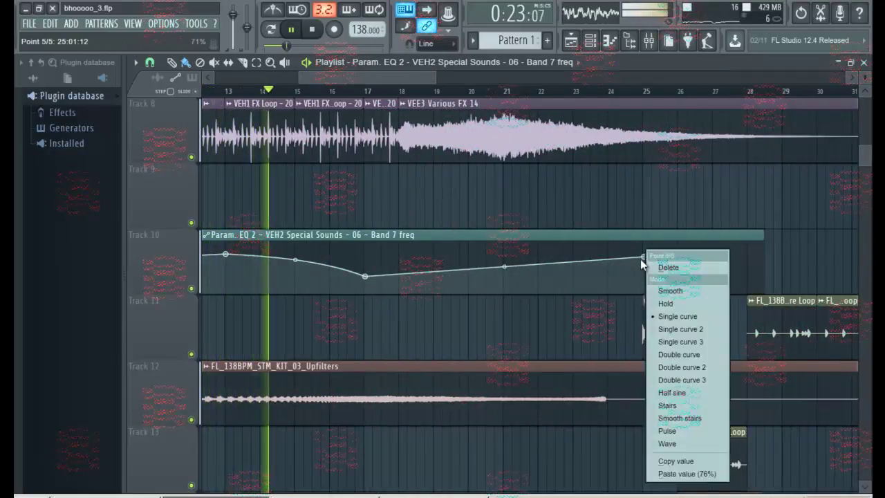
left_click(697, 474)
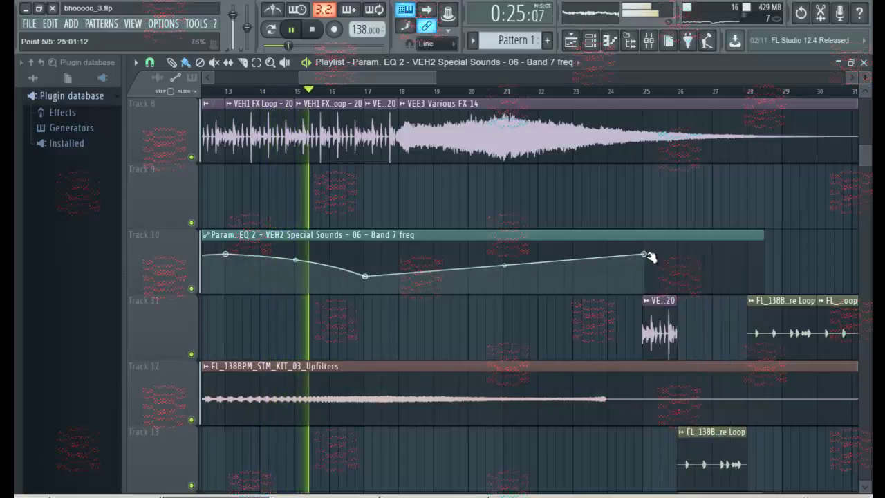
- Lengthen the VEH2 FX - 106 sample's time stretch until its clip reaches bar 26, listening from just after bar 14
scroll(689, 274, "up", 4)
double_click(415, 269)
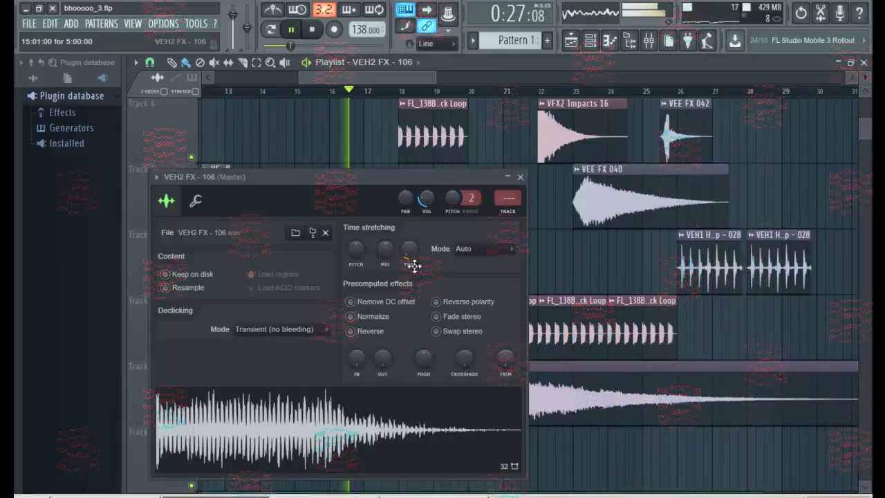
left_click_drag(365, 175, 224, 148)
key("space")
left_click(268, 92)
key("space")
double_click(363, 273)
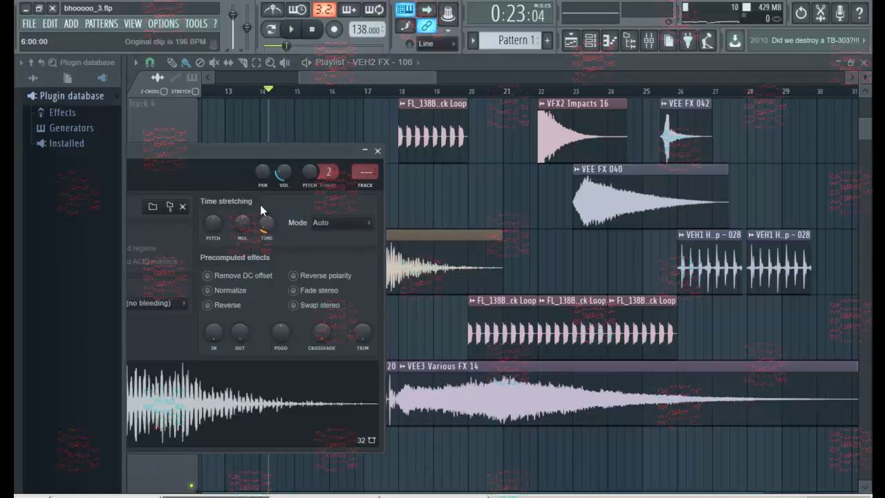
key("space")
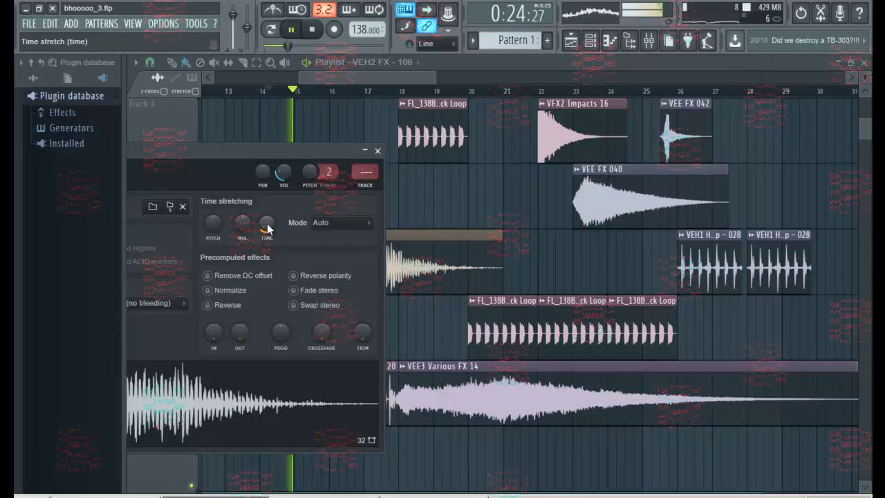
left_click_drag(267, 224, 241, 111)
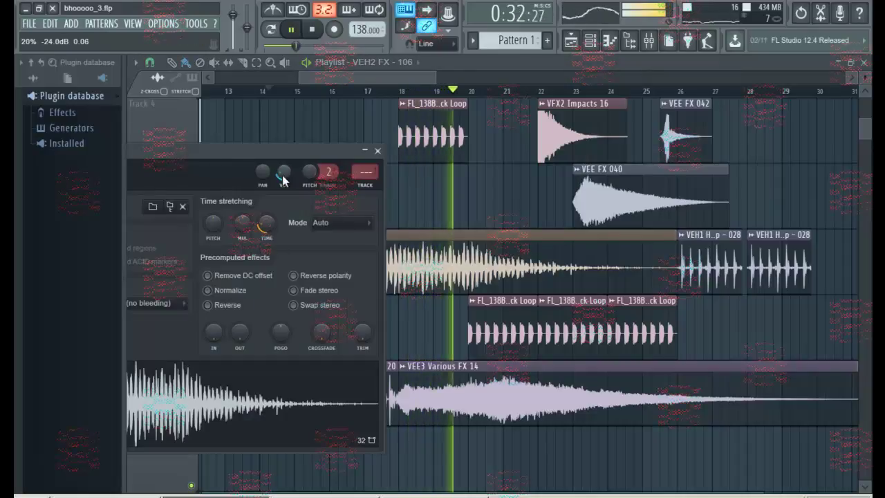
- Review the effect clips around bars 21 to 30 and check the VEE FX 042 sample's settings
left_click_drag(370, 74, 368, 75)
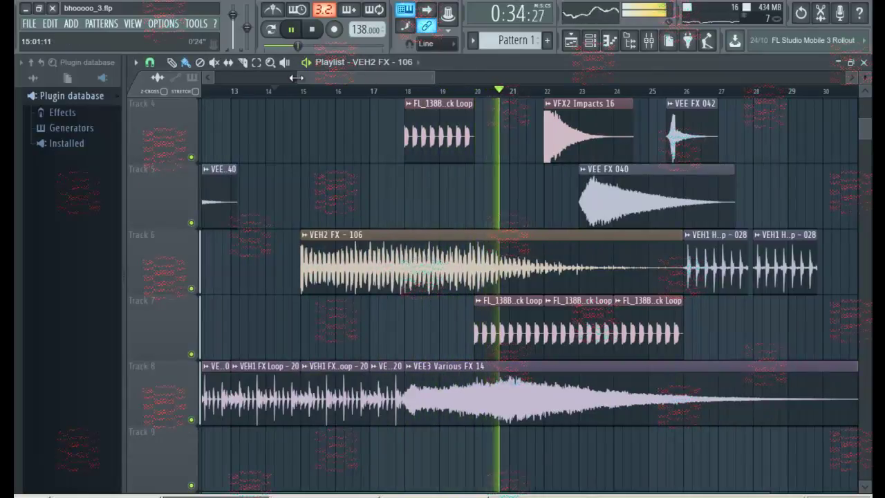
left_click_drag(297, 78, 143, 82)
left_click_drag(311, 81, 423, 84)
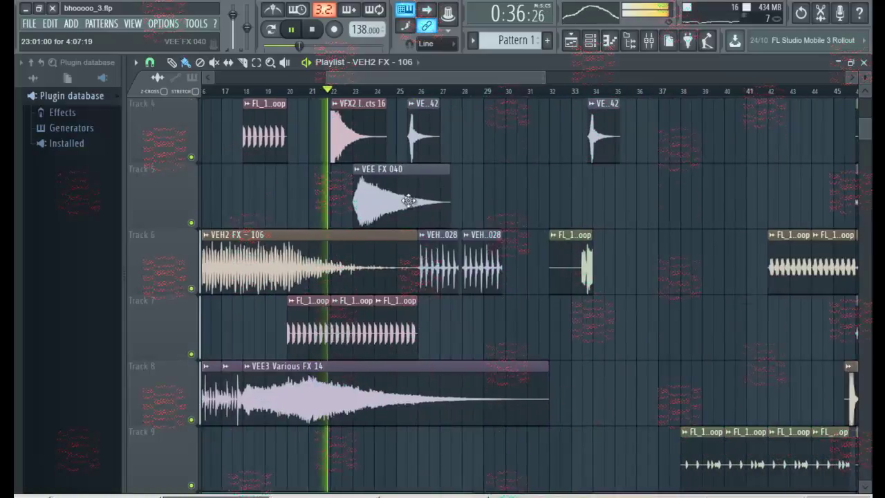
scroll(465, 186, "up", 3)
scroll(415, 214, "up", 4, "ctrl")
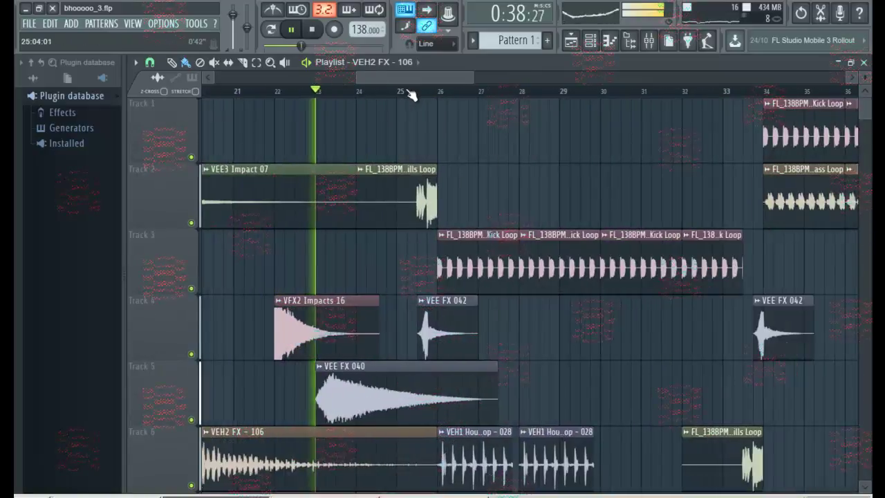
scroll(493, 224, "down", 2)
double_click(471, 218)
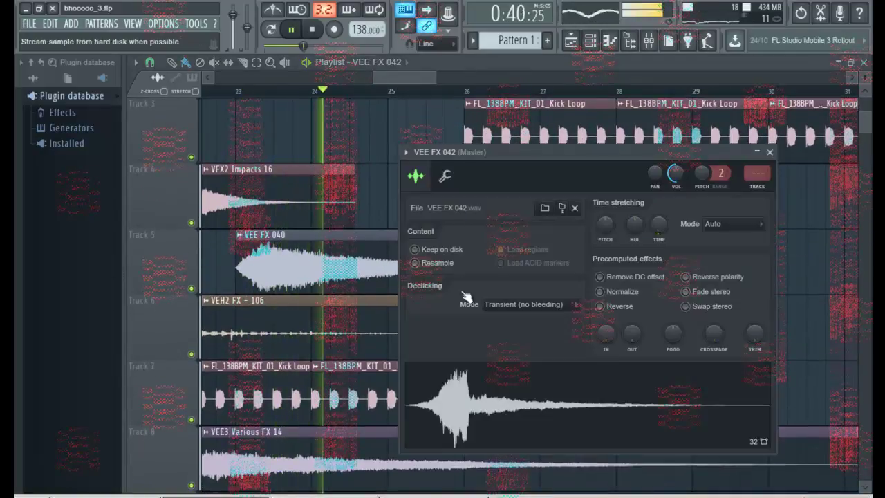
left_click(770, 152)
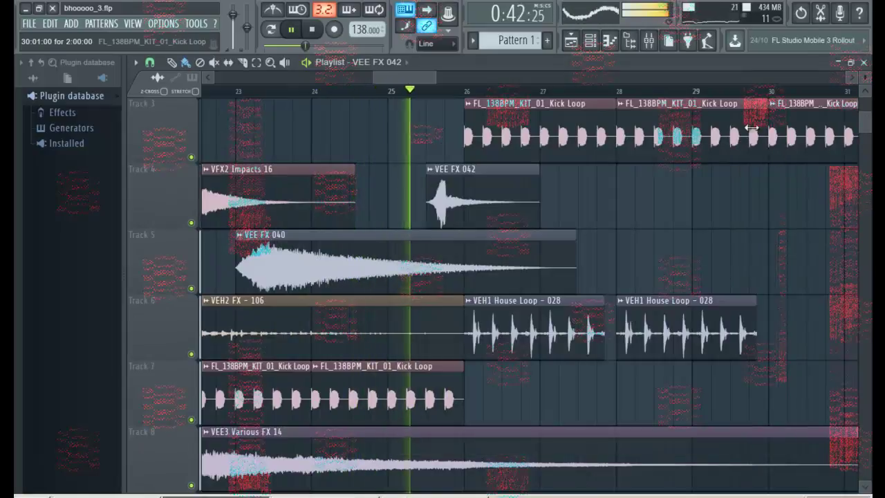
- Review the arrangement from bar 23 to 52 and inspect the KIT_01_Kick Loop sample's settings from its track 3 and track 1 clips
left_click_drag(436, 79, 595, 94)
scroll(560, 198, "up", 2)
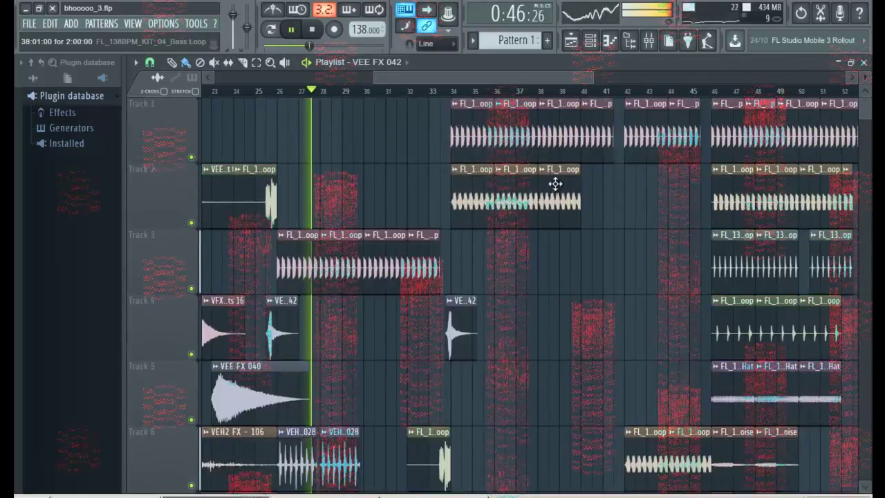
scroll(557, 187, "down", 3)
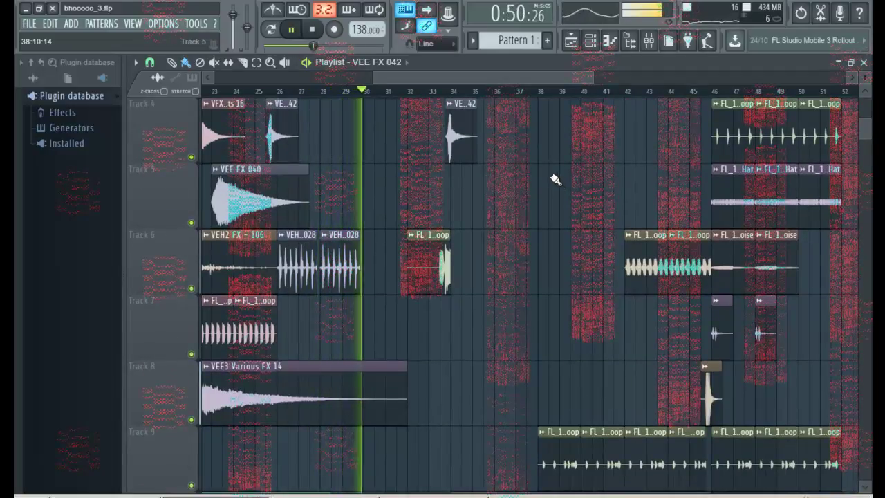
scroll(556, 179, "up", 3)
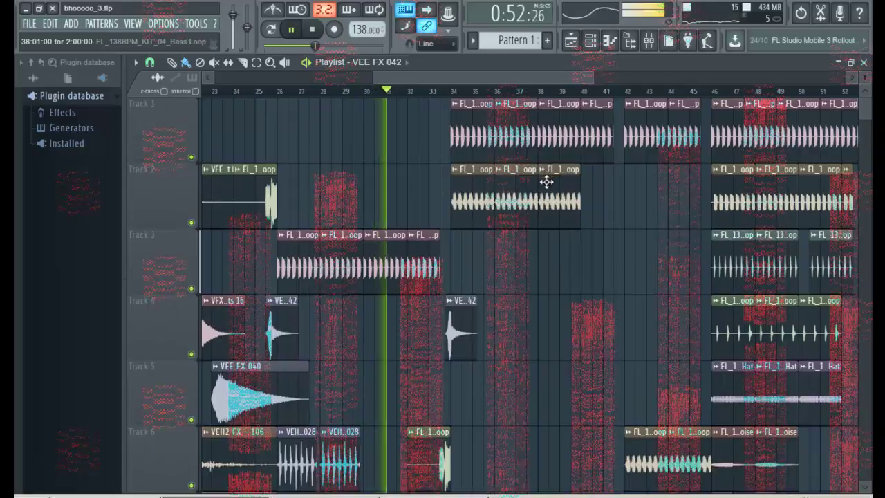
double_click(412, 272)
key("space")
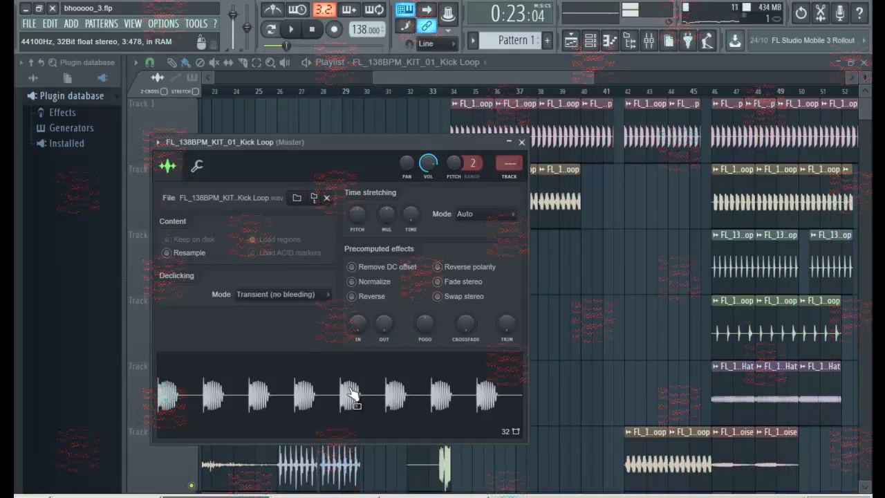
left_click(522, 142)
double_click(473, 129)
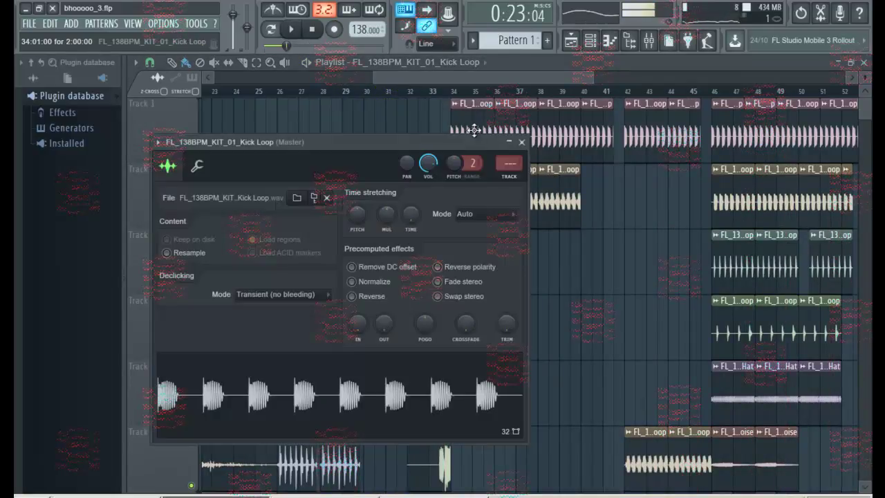
- Set the time-stretching mode of the KIT_04_Bass Loop sample on track 2 to Auto
left_click(522, 141)
key("space")
double_click(504, 202)
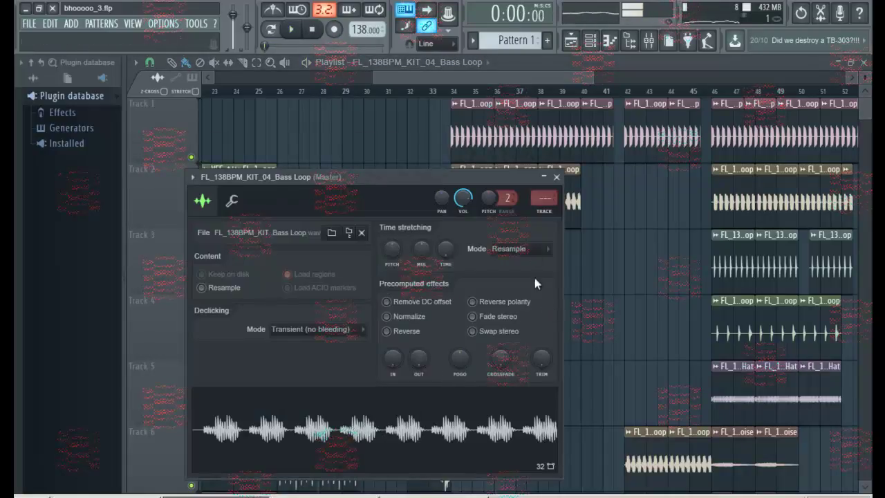
left_click(519, 248)
left_click(513, 377)
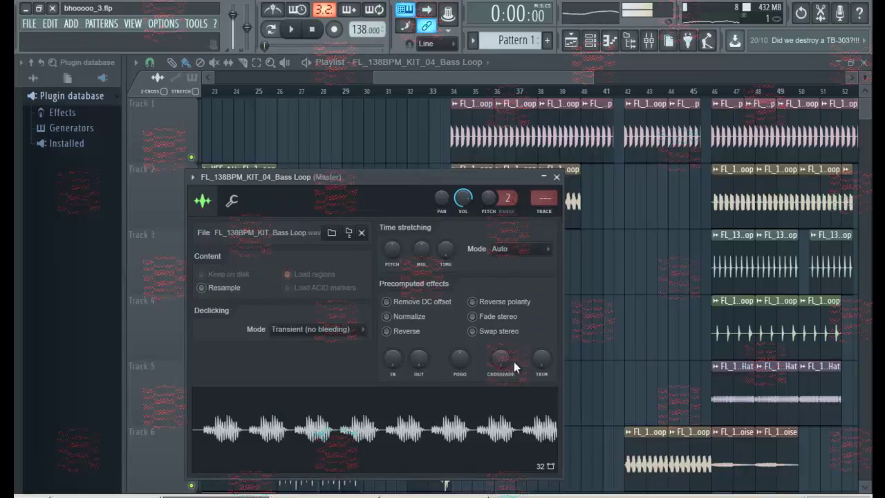
- Listen to the section from bar 34, checking the other tracks and muting track 2 to isolate the clashing bass
left_click(454, 91)
left_click_drag(524, 81, 547, 83)
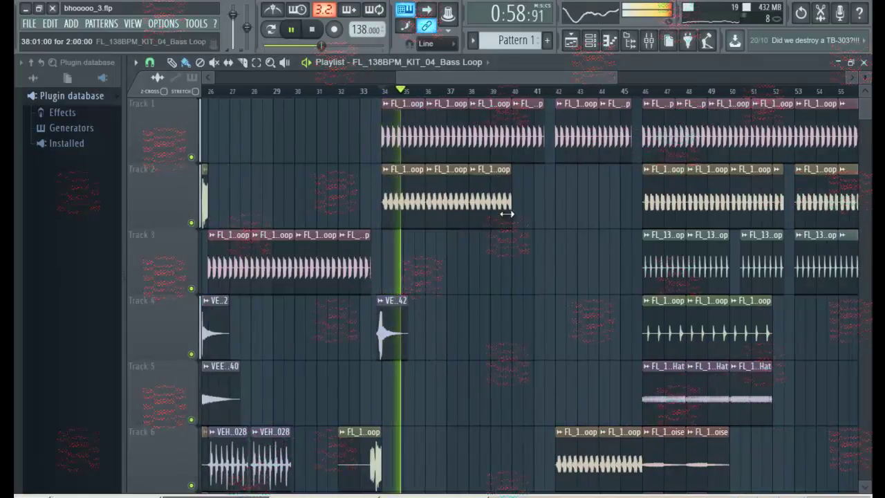
key("space")
scroll(514, 207, "down", 8)
scroll(513, 204, "up", 8)
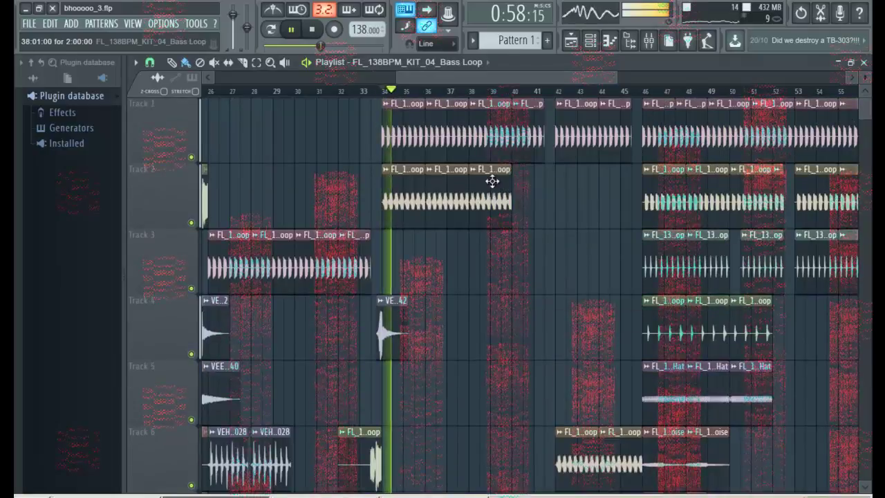
left_click(191, 223)
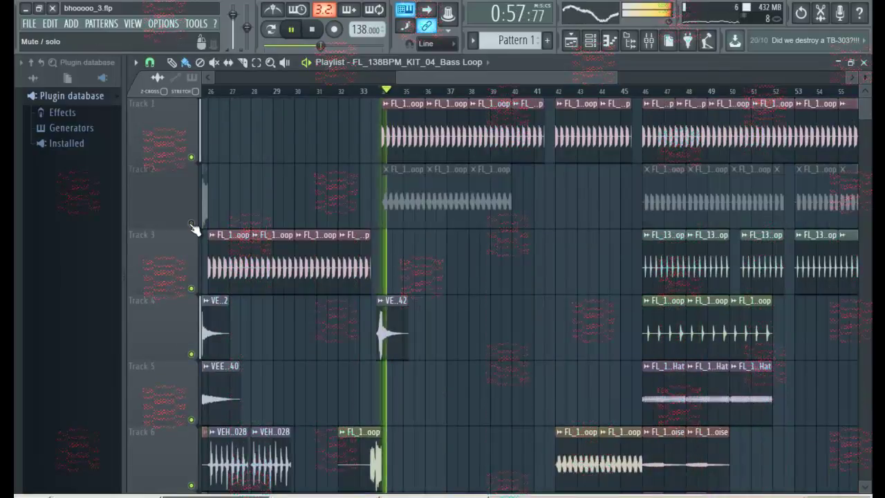
- Shorten the STM_KIT_02_Bass clip on track 15 to end at bar 34, and unmute track 2
scroll(429, 199, "down", 12)
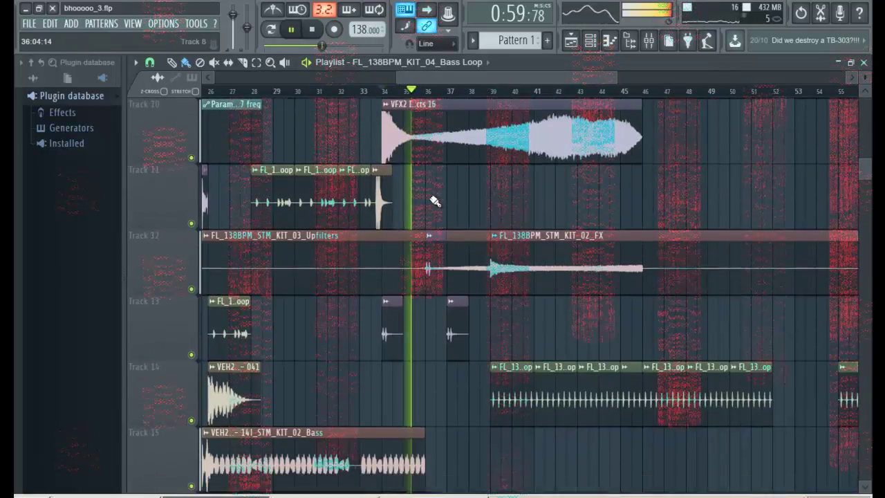
left_click_drag(421, 238, 399, 238)
key("space")
key("space")
scroll(423, 228, "up", 5)
scroll(424, 218, "down", 4)
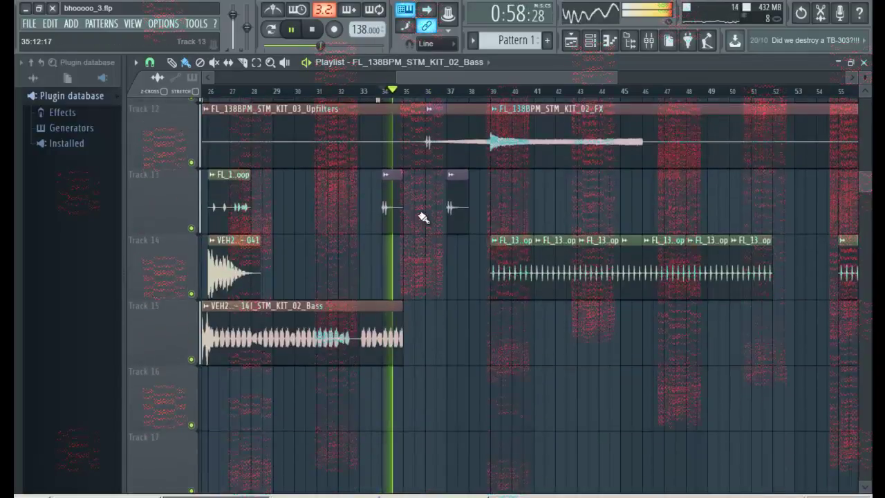
key("space")
left_click_drag(396, 304, 384, 304)
key("space")
scroll(404, 262, "up", 11)
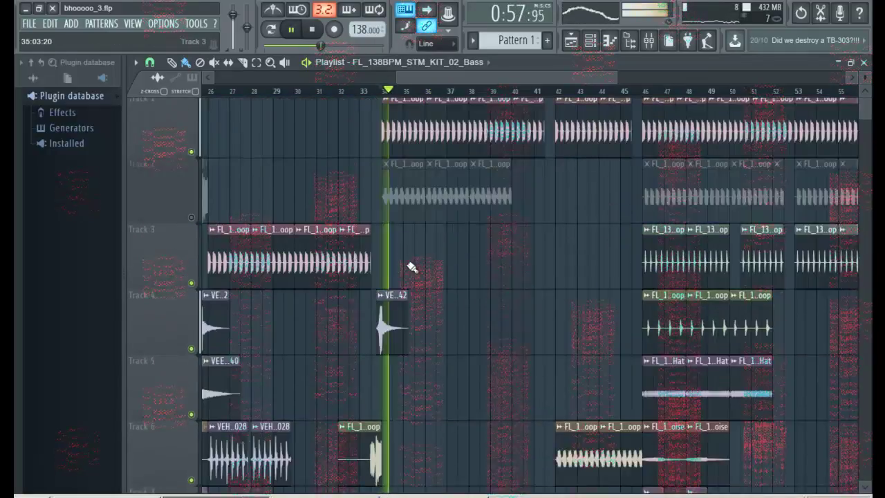
left_click(192, 224)
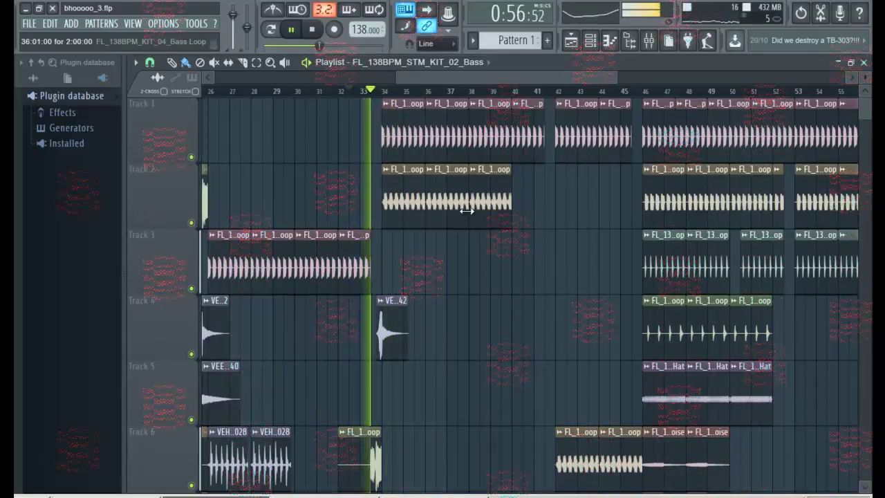
- Extend the KIT_04_Bass Loop on track 2 with three more two-bar clips from bar 40 to bar 46
left_click(511, 205)
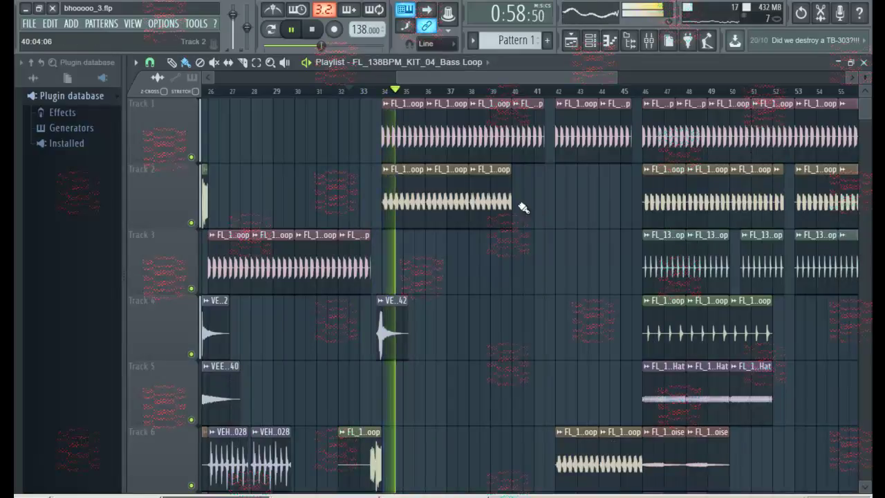
left_click(517, 203)
left_click(562, 204)
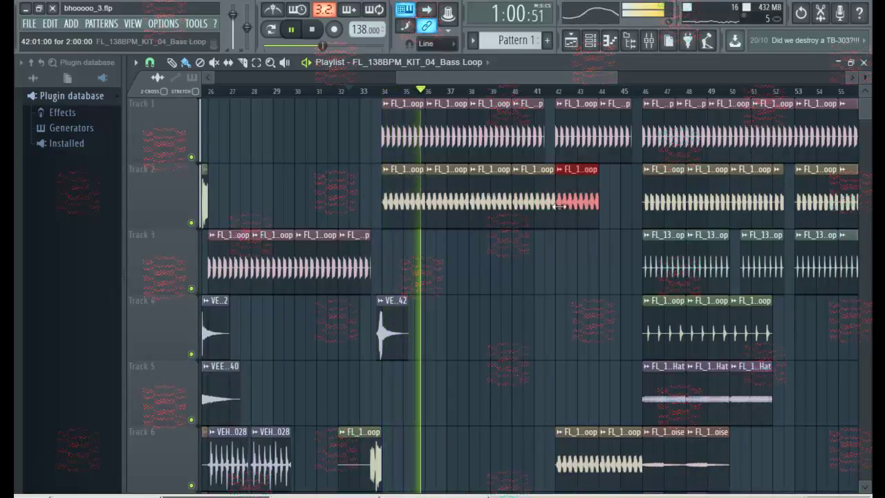
left_click(612, 208)
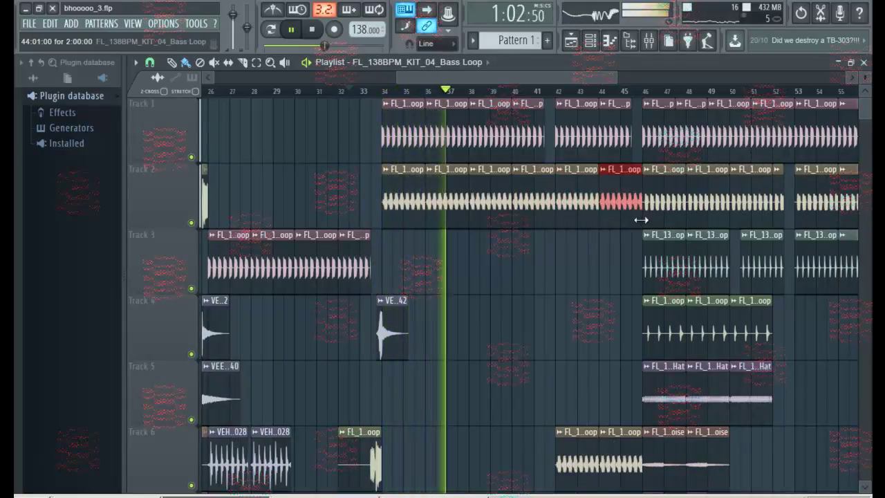
- Delete the two loop clips on track 6 between bars 42 and 46, and move the first KIT_04_Noise clip to bar 39
scroll(641, 228, "down", 1)
right_click(579, 378)
right_click(623, 391)
scroll(628, 346, "up", 1)
left_click_drag(662, 462, 505, 460)
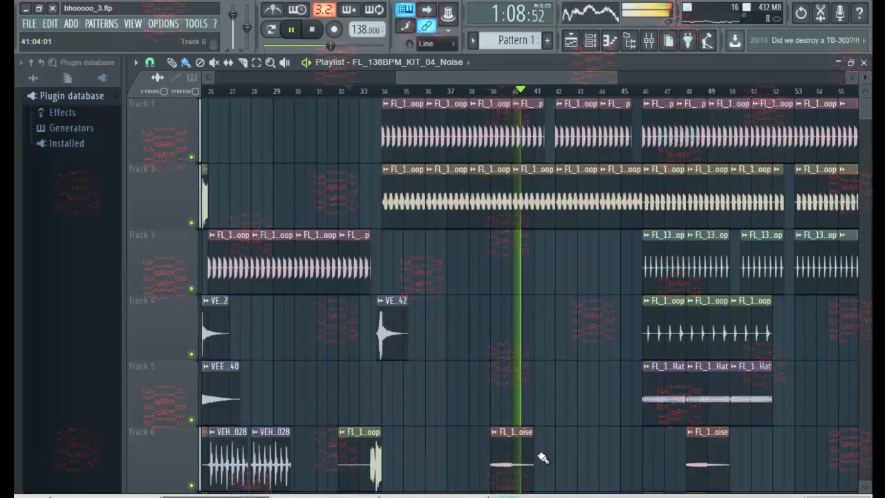
- Reverse the VEC2 FX 093 effect sample used on track 10 between bars 34 and 46
left_click_drag(586, 77, 618, 94)
scroll(591, 231, "down", 7)
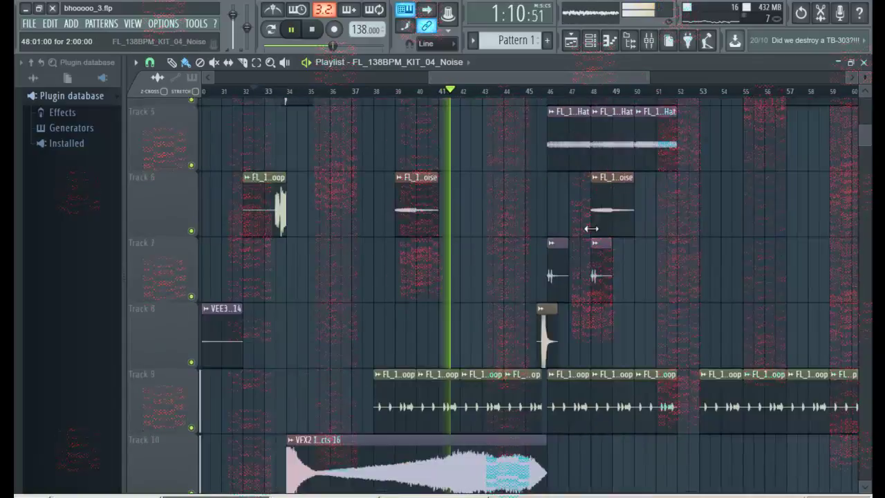
double_click(516, 271)
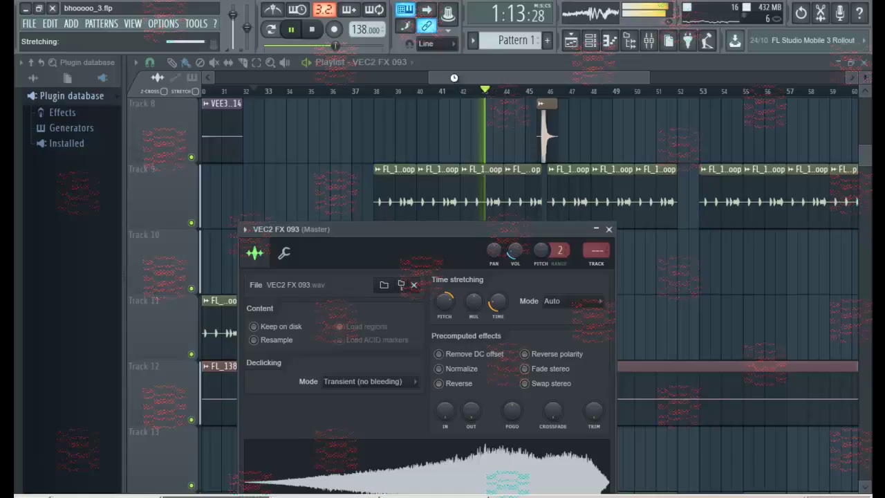
left_click_drag(454, 78, 453, 80)
scroll(500, 146, "up", 4)
scroll(492, 137, "down", 4)
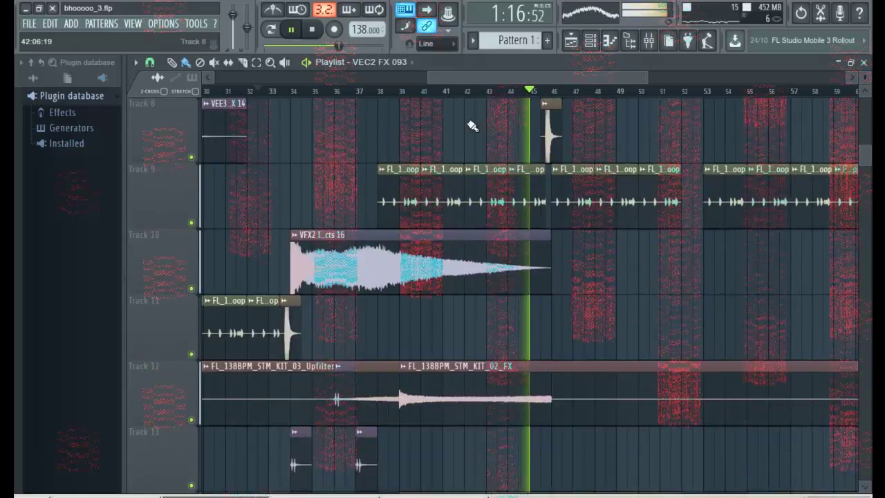
- Listen again from just before bar 34 and delete the KIT_04_Noise clip at bar 39 on track 6
left_click(283, 91)
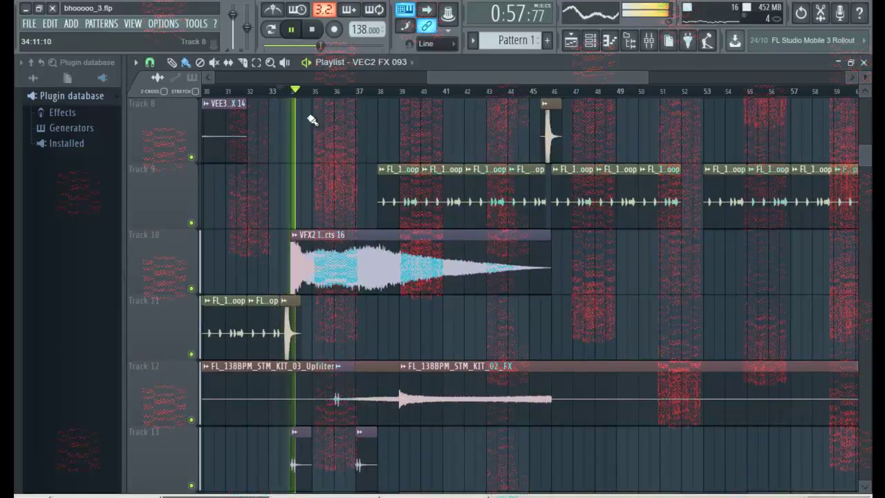
scroll(482, 243, "up", 5)
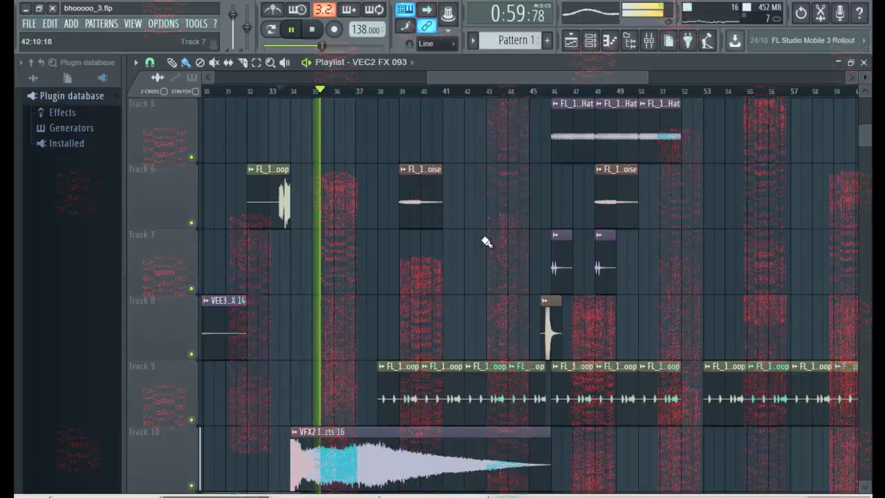
scroll(498, 244, "up", 1)
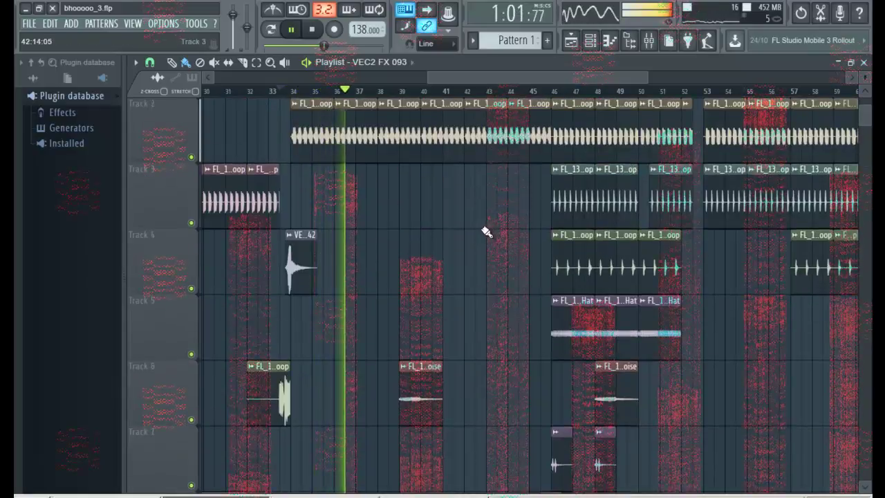
scroll(486, 231, "down", 4)
right_click(432, 141)
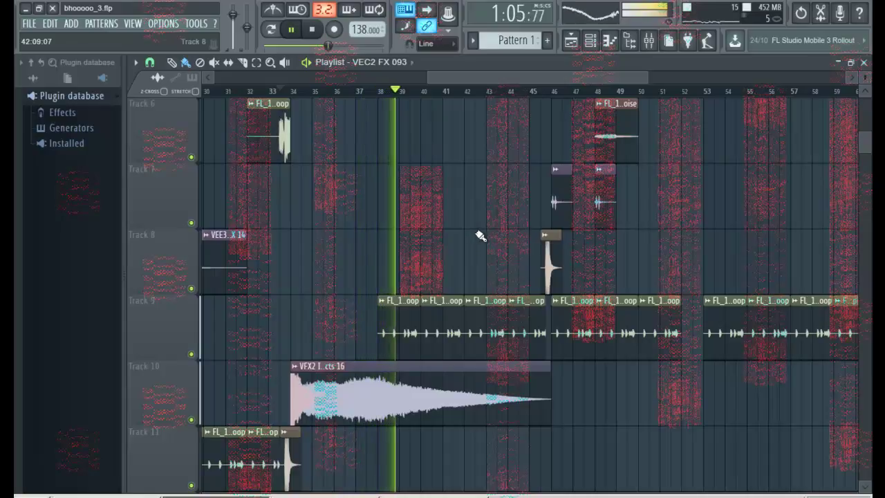
- Set the volume of the STM_KIT_03_Upfilters sample on track 12 to 25%
scroll(529, 233, "up", 4)
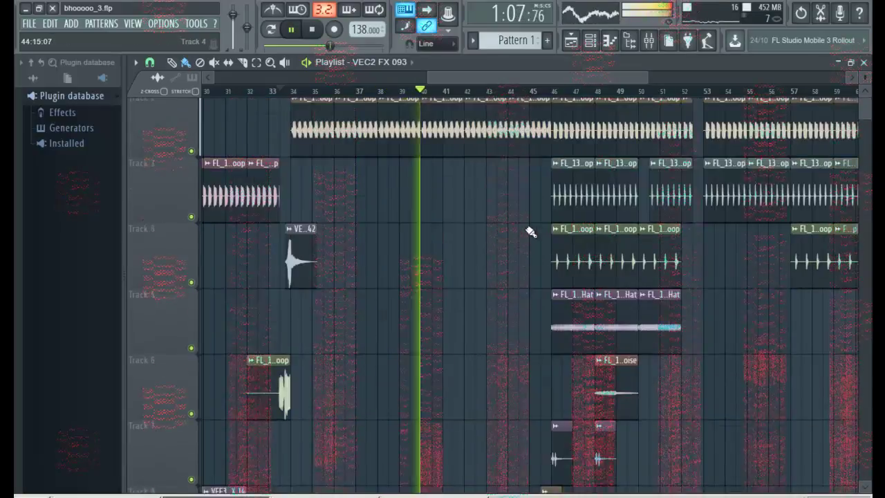
scroll(530, 228, "down", 5)
scroll(527, 222, "down", 7)
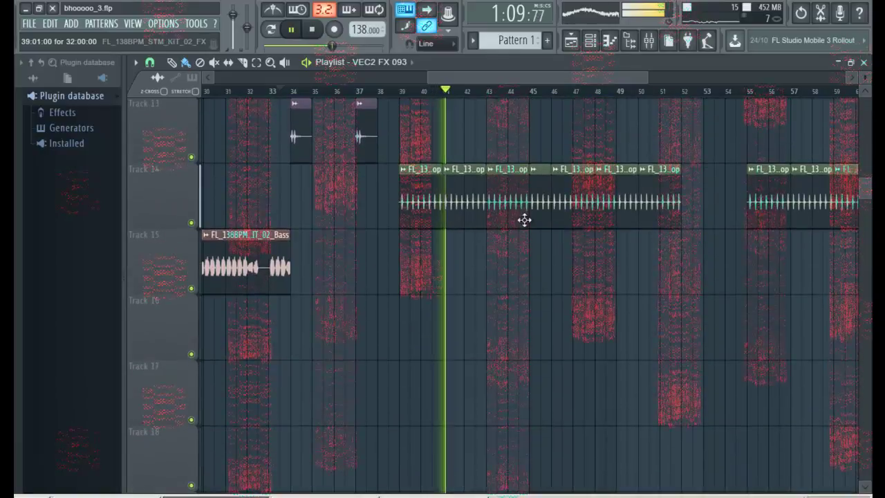
scroll(523, 218, "up", 1)
double_click(288, 146)
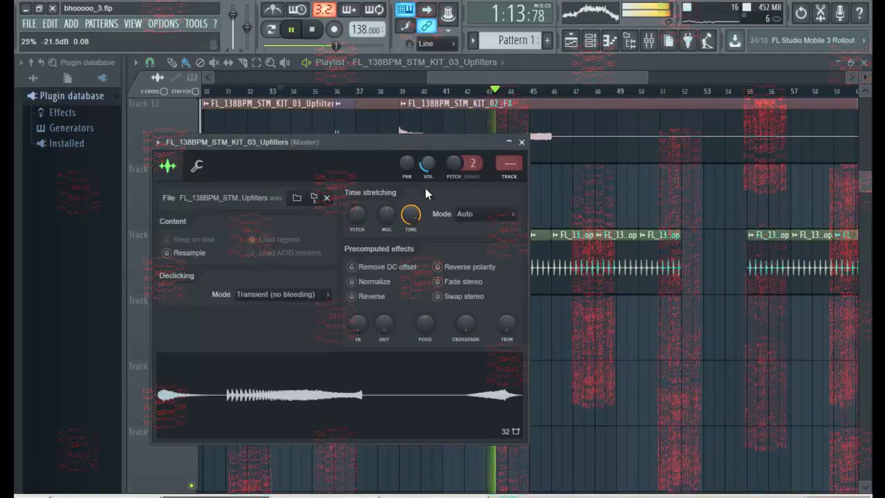
left_click(522, 142)
- Place two half-bar KIT_02_Snare Loop clips back to back on track 8, filling bar 52
scroll(618, 166, "up", 9)
scroll(616, 158, "up", 2)
left_click(852, 78)
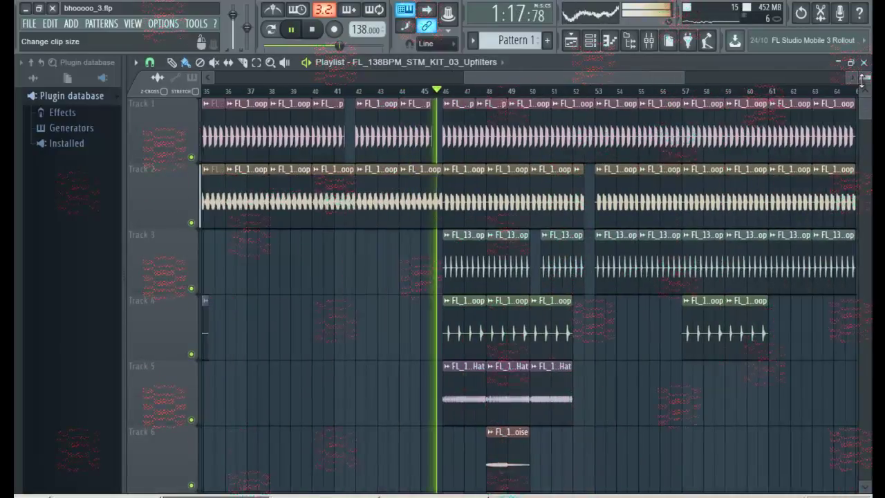
left_click_drag(860, 79, 46, 86)
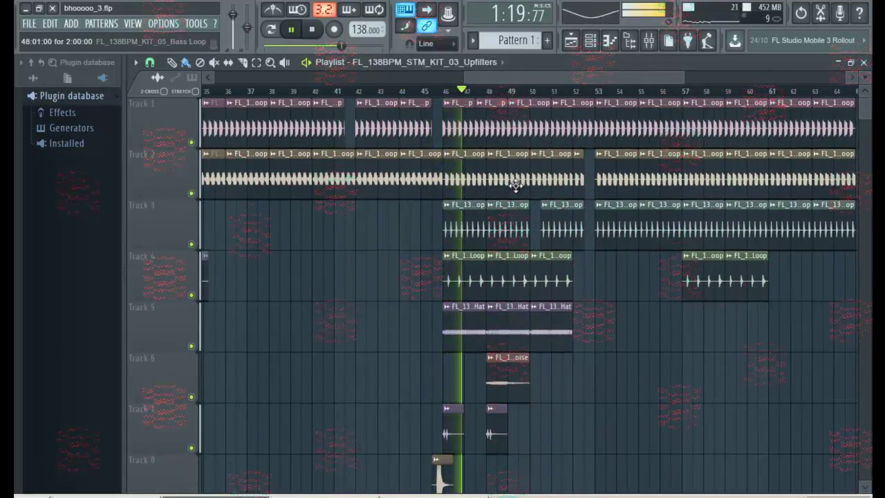
scroll(560, 90, "right", 5)
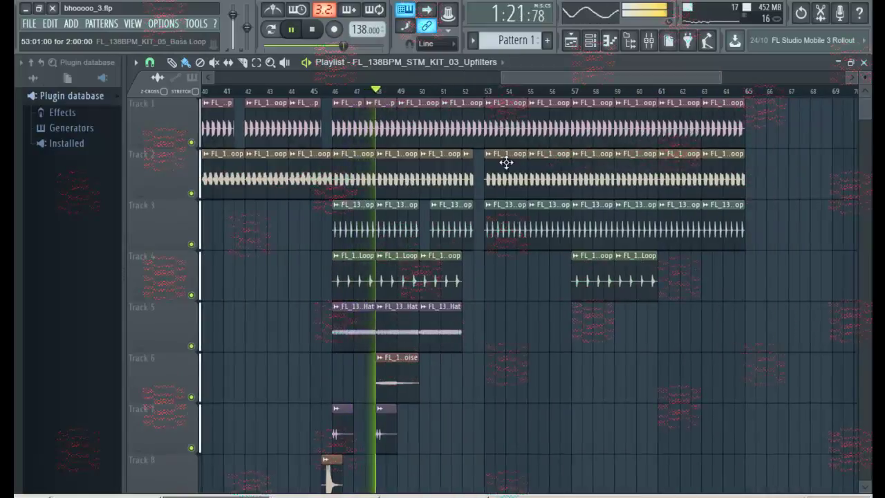
scroll(508, 164, "down", 3)
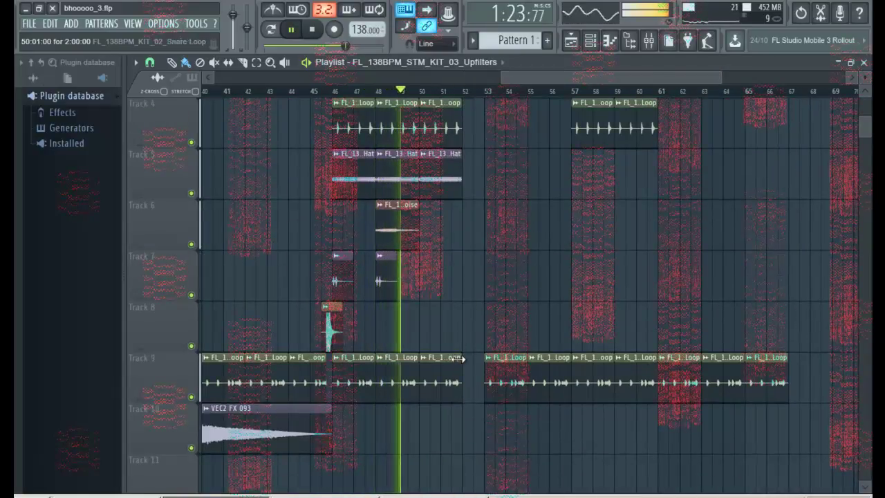
left_click(468, 338)
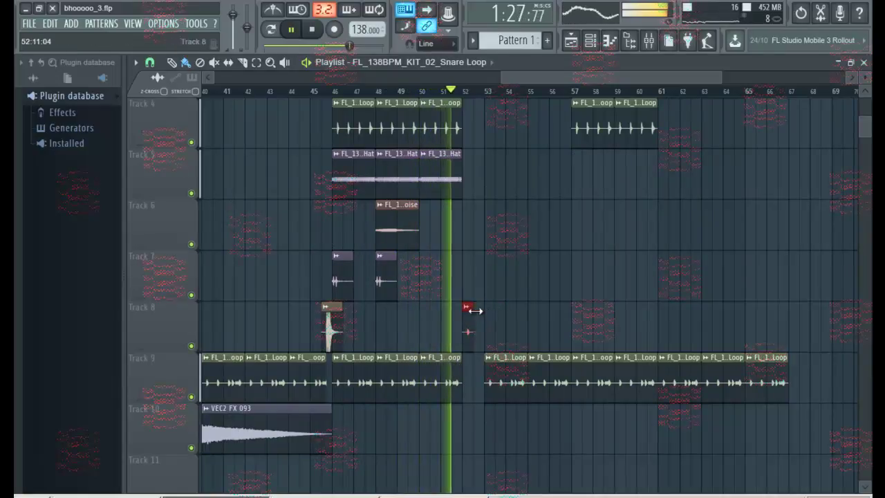
left_click(478, 314)
right_click(487, 315)
left_click(468, 314)
left_click(479, 315)
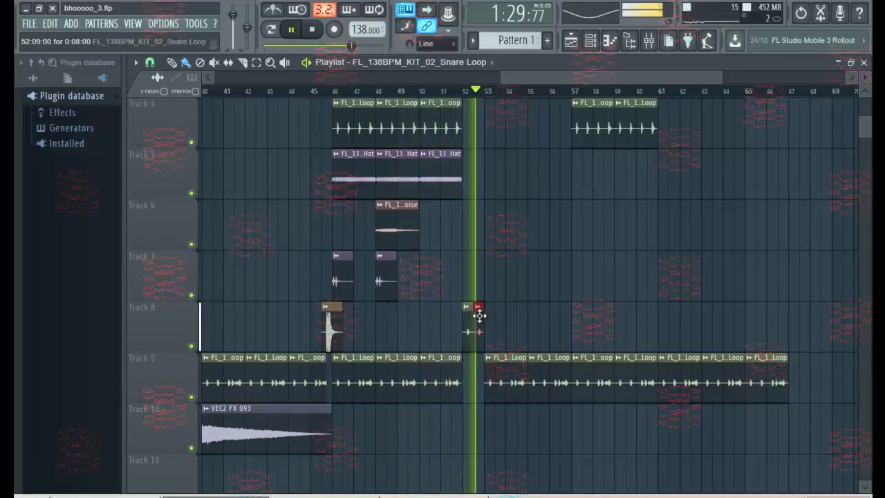
- Trim the track 1 kick loop to leave a half-bar gap before bar 53, and play back from around bar 52
scroll(495, 316, "up", 3)
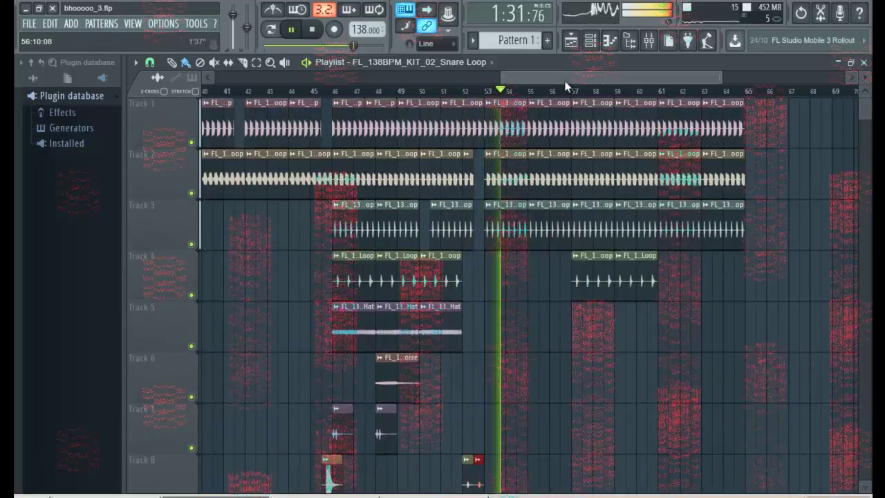
left_click_drag(559, 78, 584, 80)
left_click(379, 94)
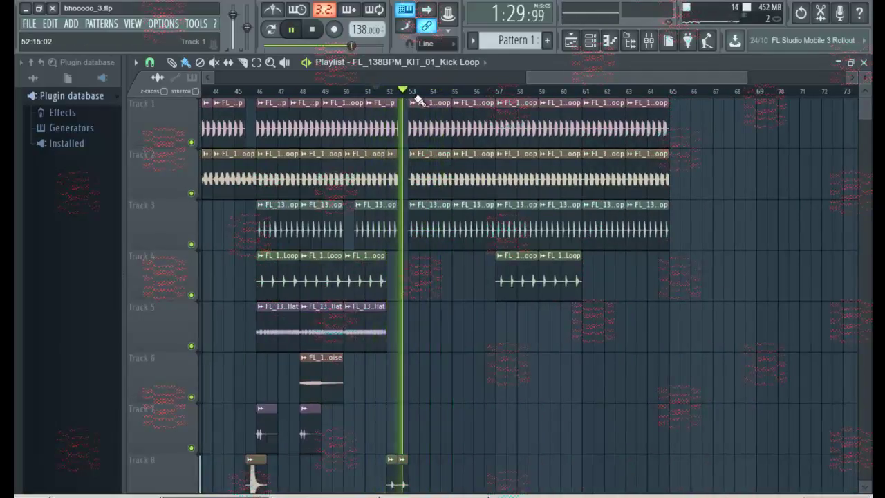
- Place copies of the VEE FX 042 clip just before bar 53 on track 4 and just before bar 57 on track 5
left_click_drag(567, 78, 435, 93)
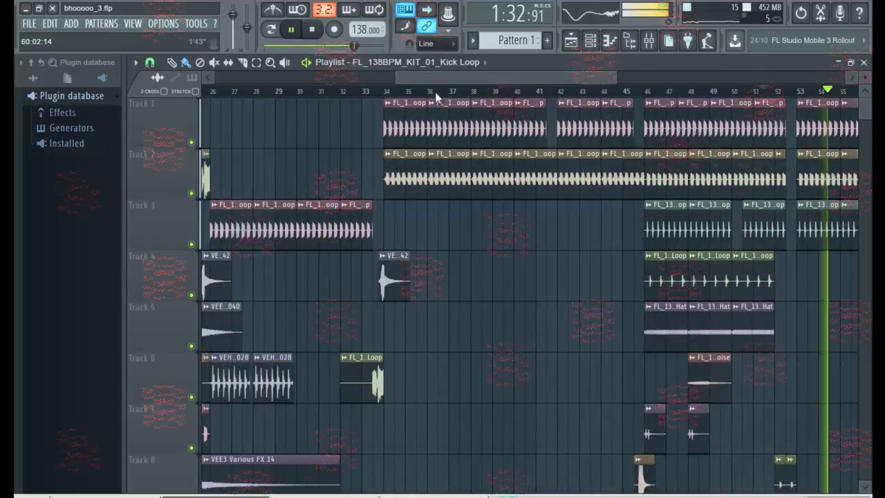
left_click(385, 279)
scroll(795, 96, "up", 2)
left_click(758, 92)
left_click_drag(772, 275, 823, 273)
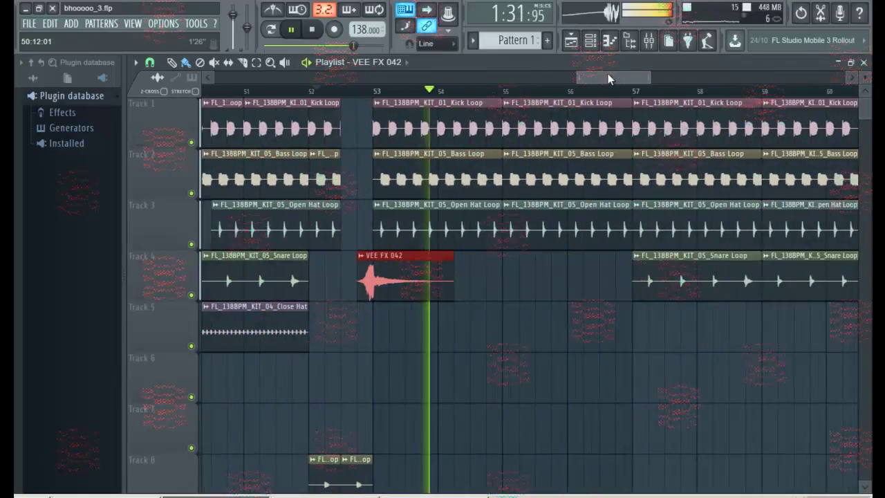
left_click_drag(587, 322, 624, 316)
- Shorten the kick loop on track 1 and the open hat loop on track 3 to leave a gap before bar 57
left_click_drag(624, 104, 600, 106)
left_click_drag(594, 75, 624, 78)
left_click(269, 90)
left_click_drag(354, 204, 340, 206)
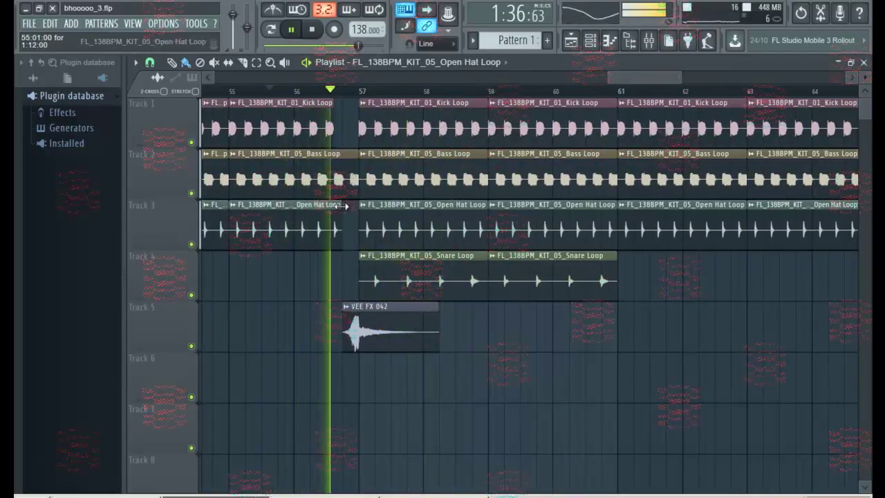